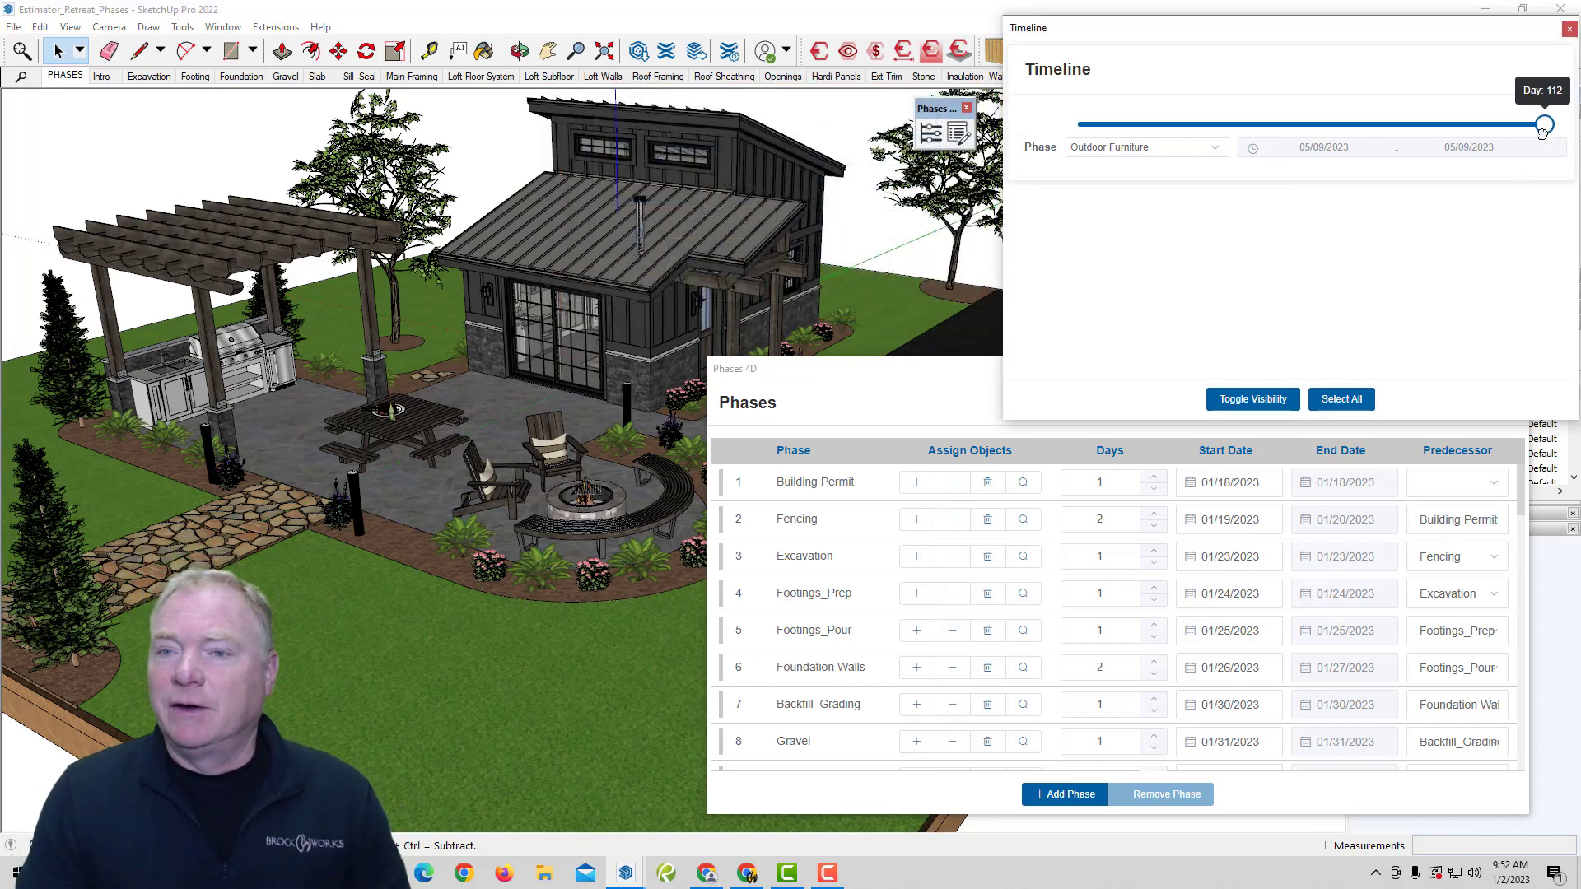
# - Scrub the retreat model's timeline between day 1 and day 112, pausing at days 44 and 67, to examine the construction sequence
pyautogui.moveTo(1543, 125); pyautogui.dragTo(1077, 122)
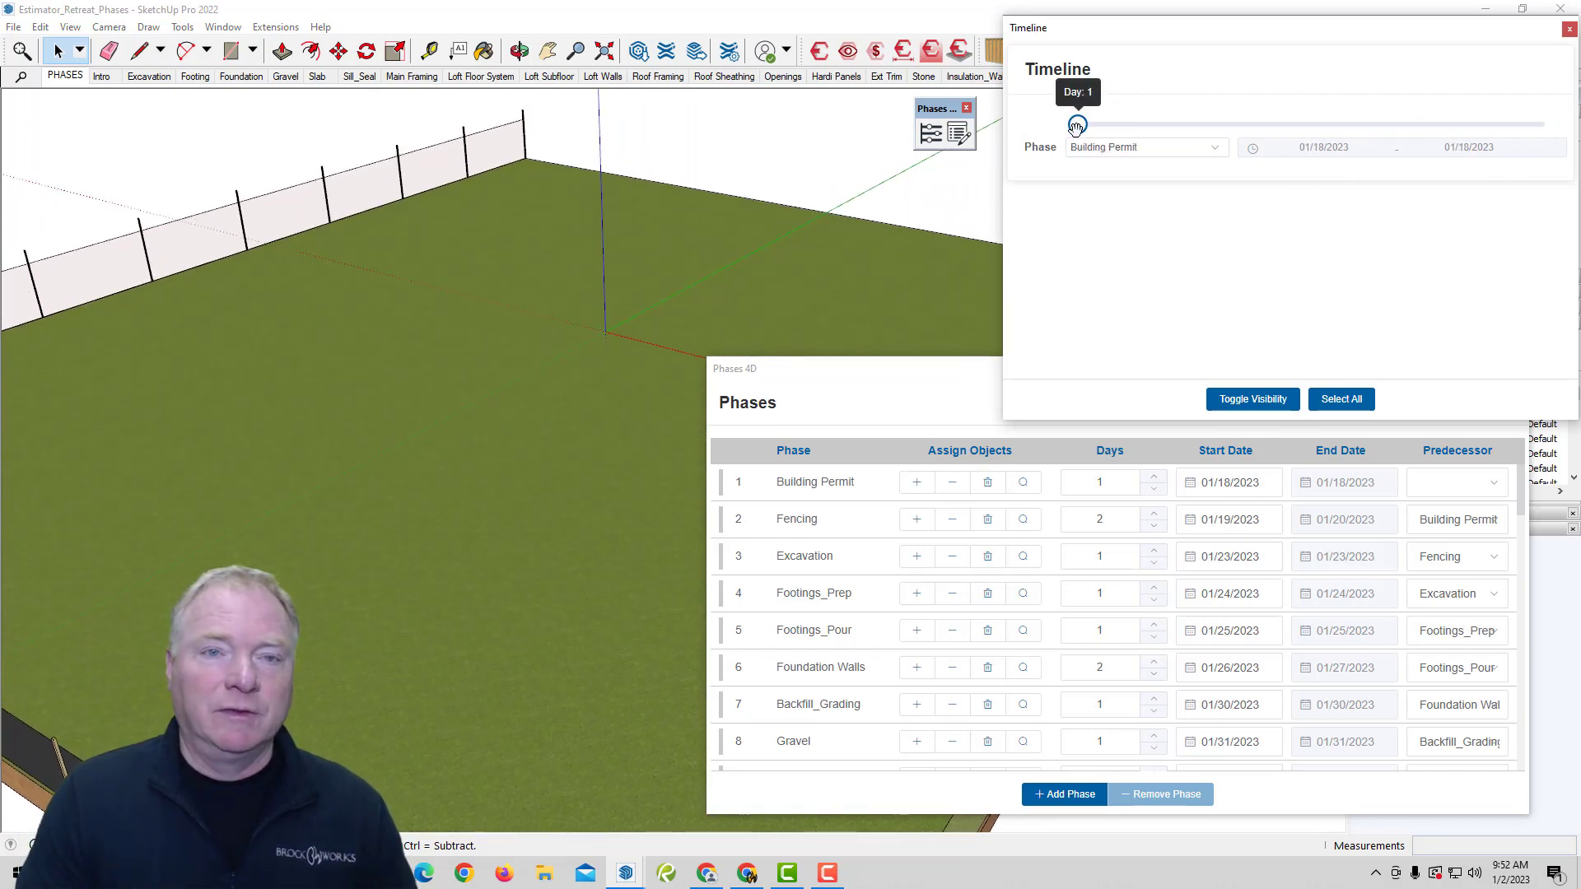
pyautogui.moveTo(1076, 127); pyautogui.dragTo(1260, 174)
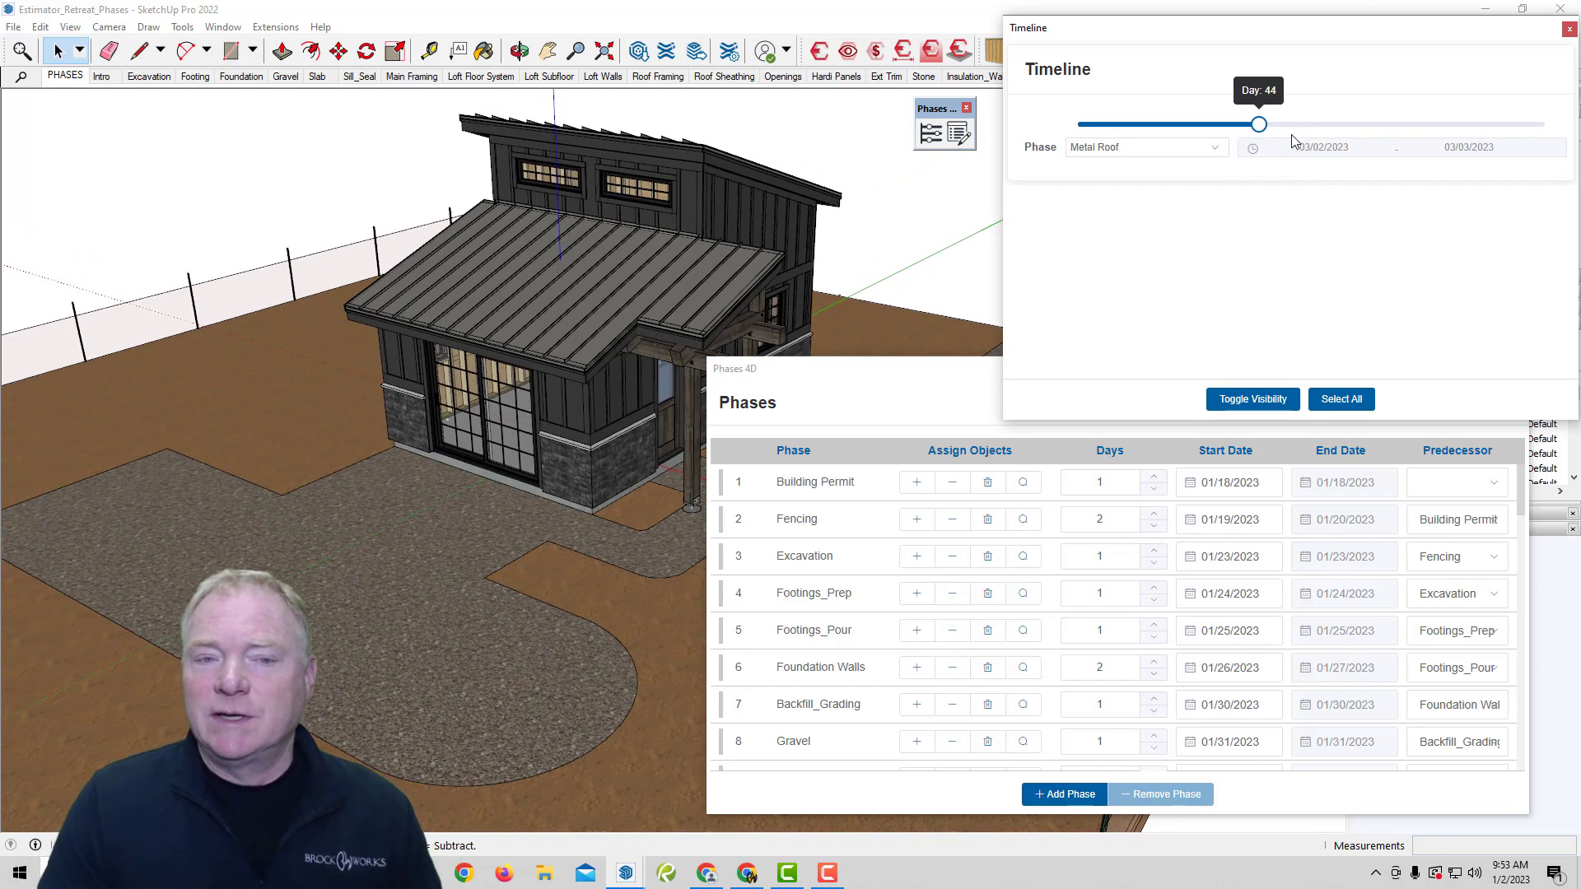
pyautogui.moveTo(1260, 111); pyautogui.dragTo(1355, 136)
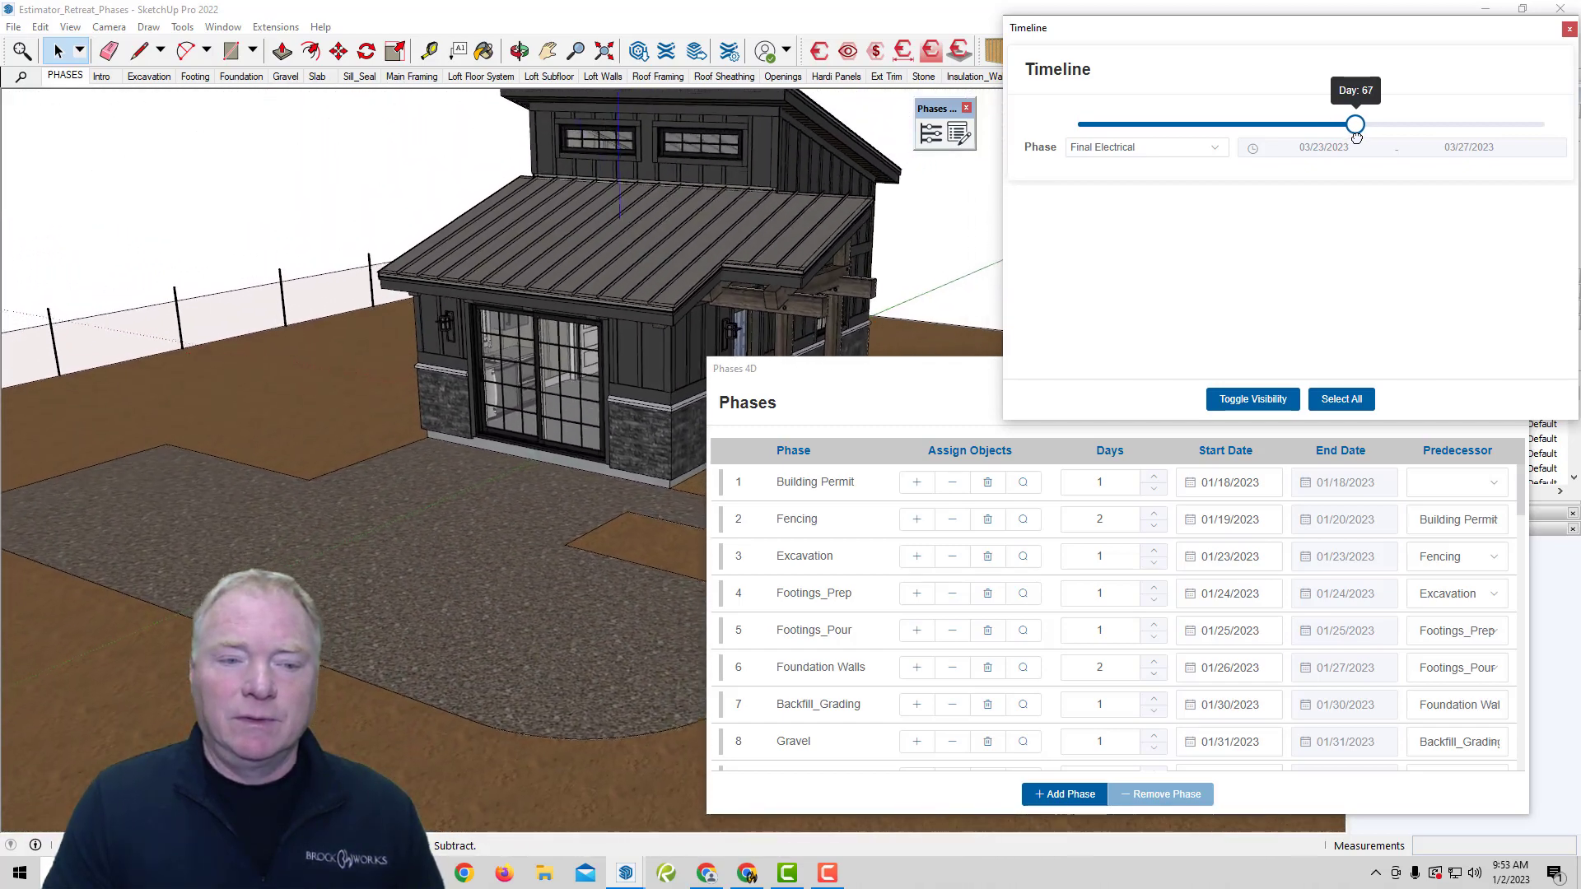
pyautogui.moveTo(1357, 136); pyautogui.dragTo(1544, 124)
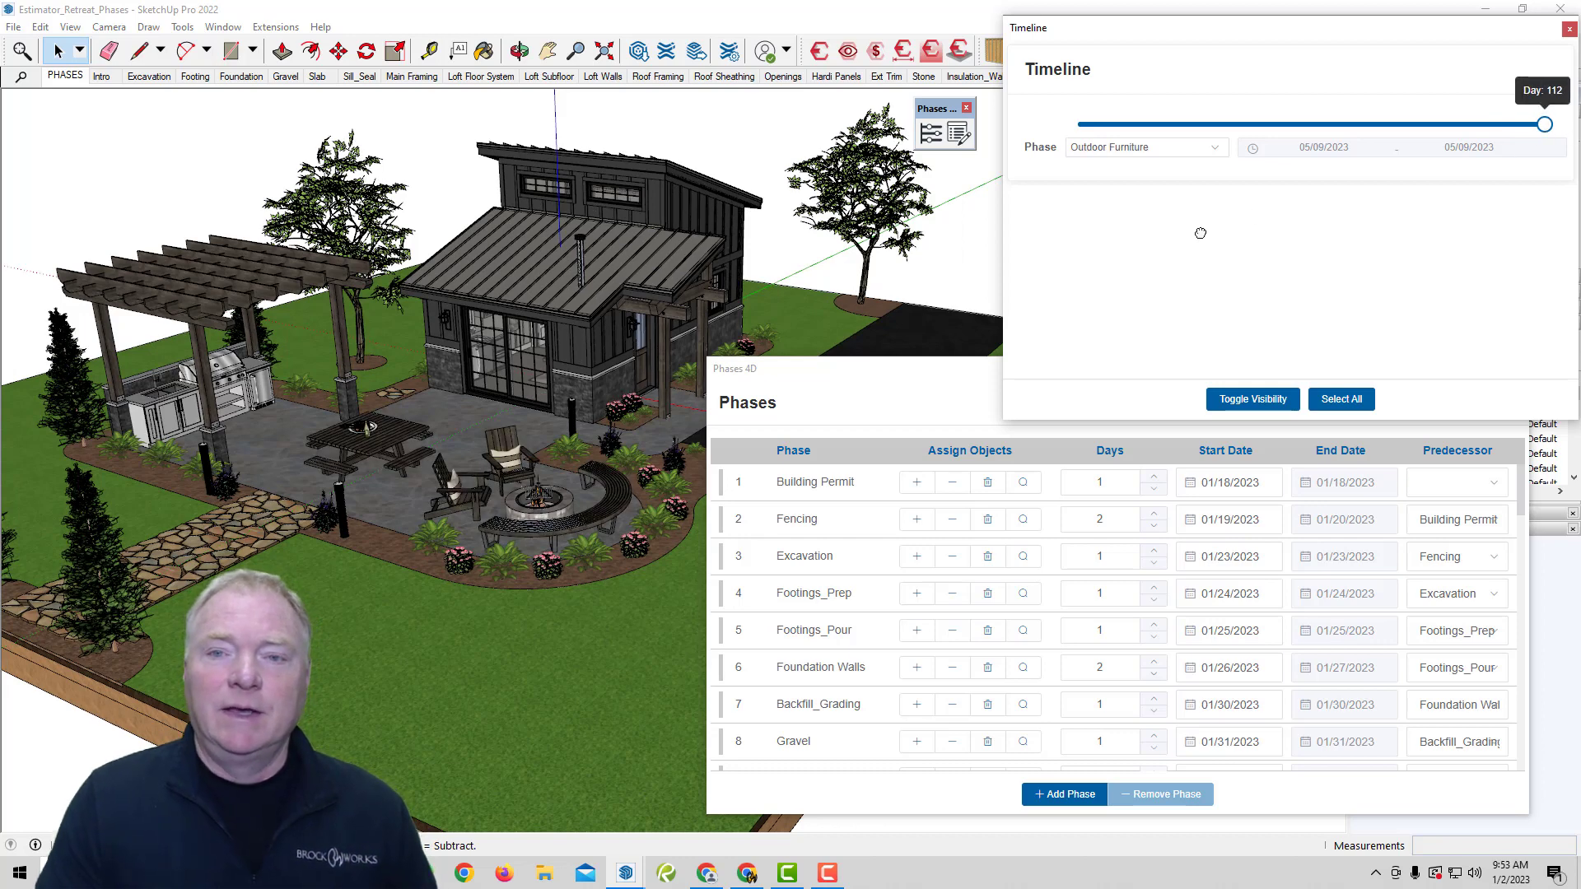
pyautogui.click(901, 382)
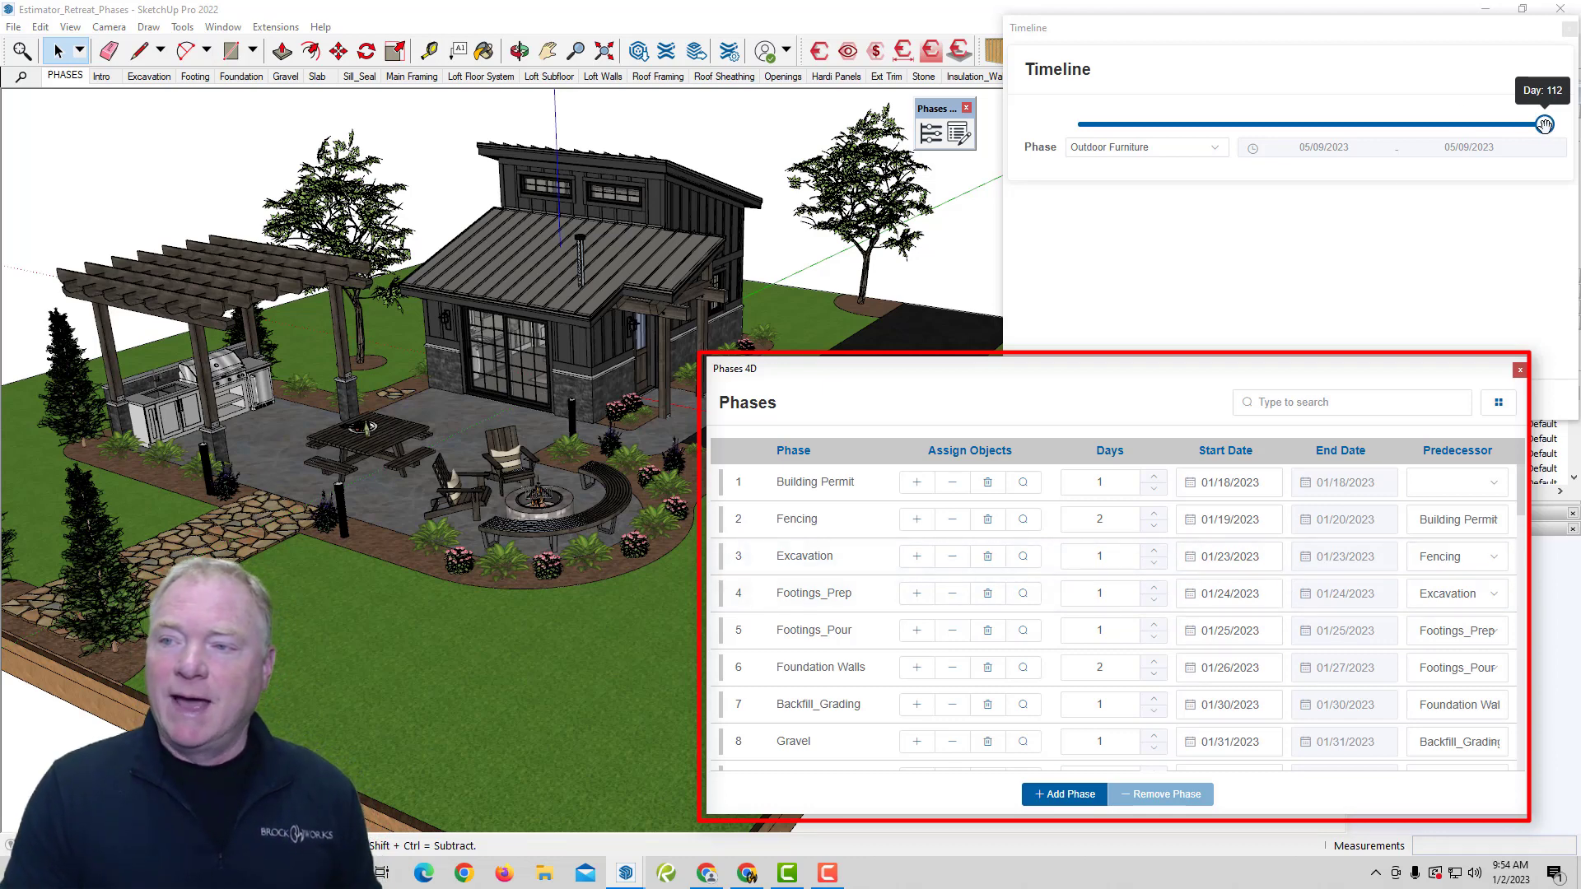
pyautogui.moveTo(1543, 127); pyautogui.dragTo(1076, 122)
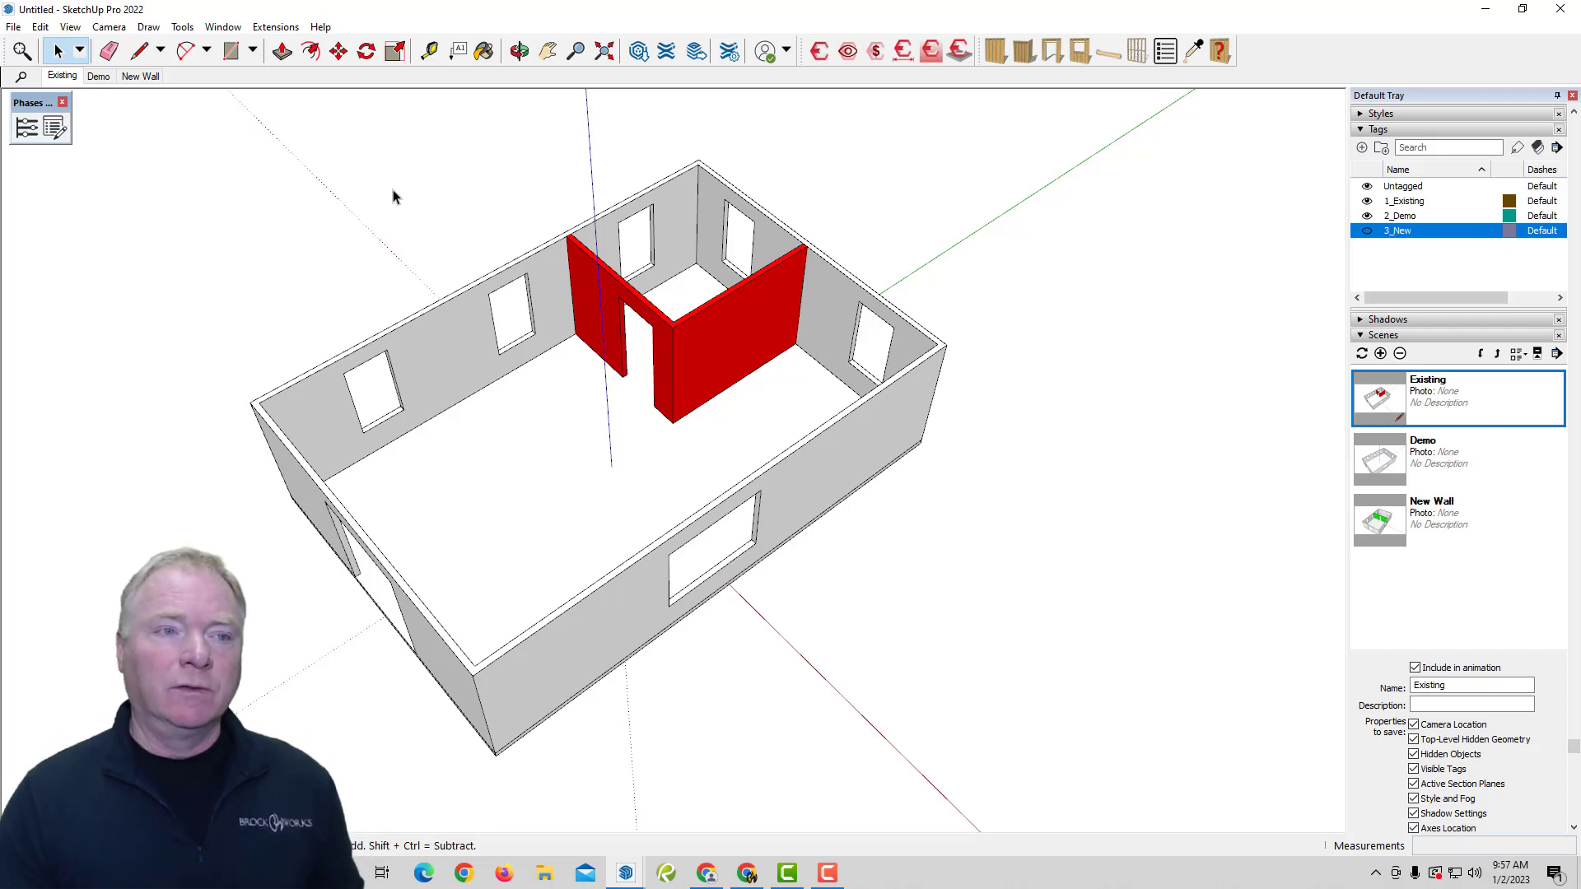
# - Review the Demo and New Wall scenes of the remodel, and open the Phases 4D schedule
pyautogui.click(96, 77)
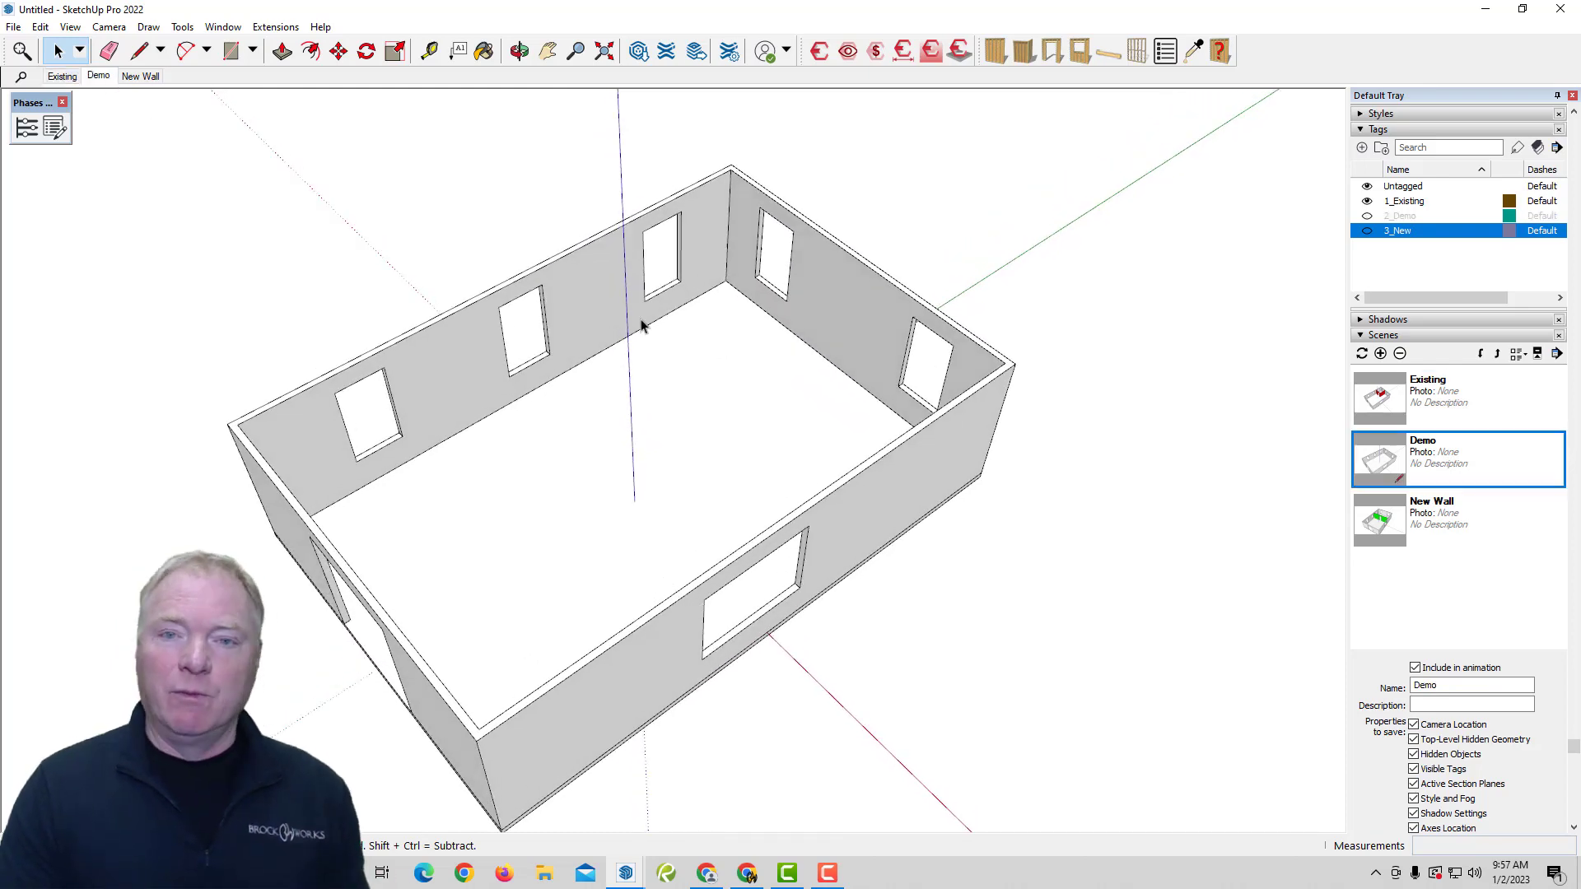
pyautogui.click(140, 76)
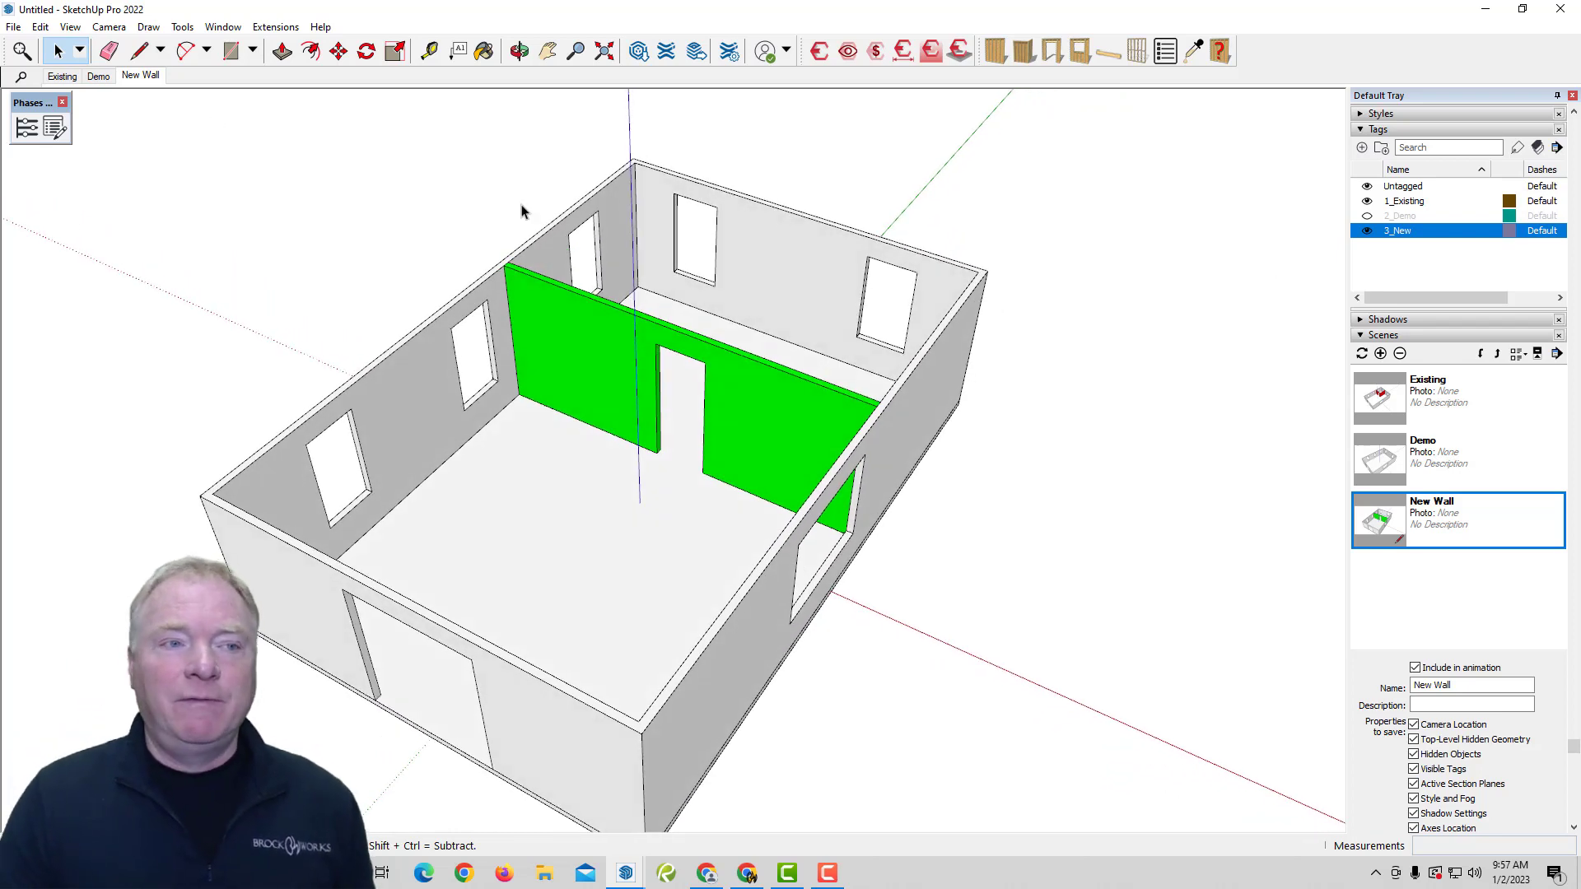
pyautogui.click(55, 128)
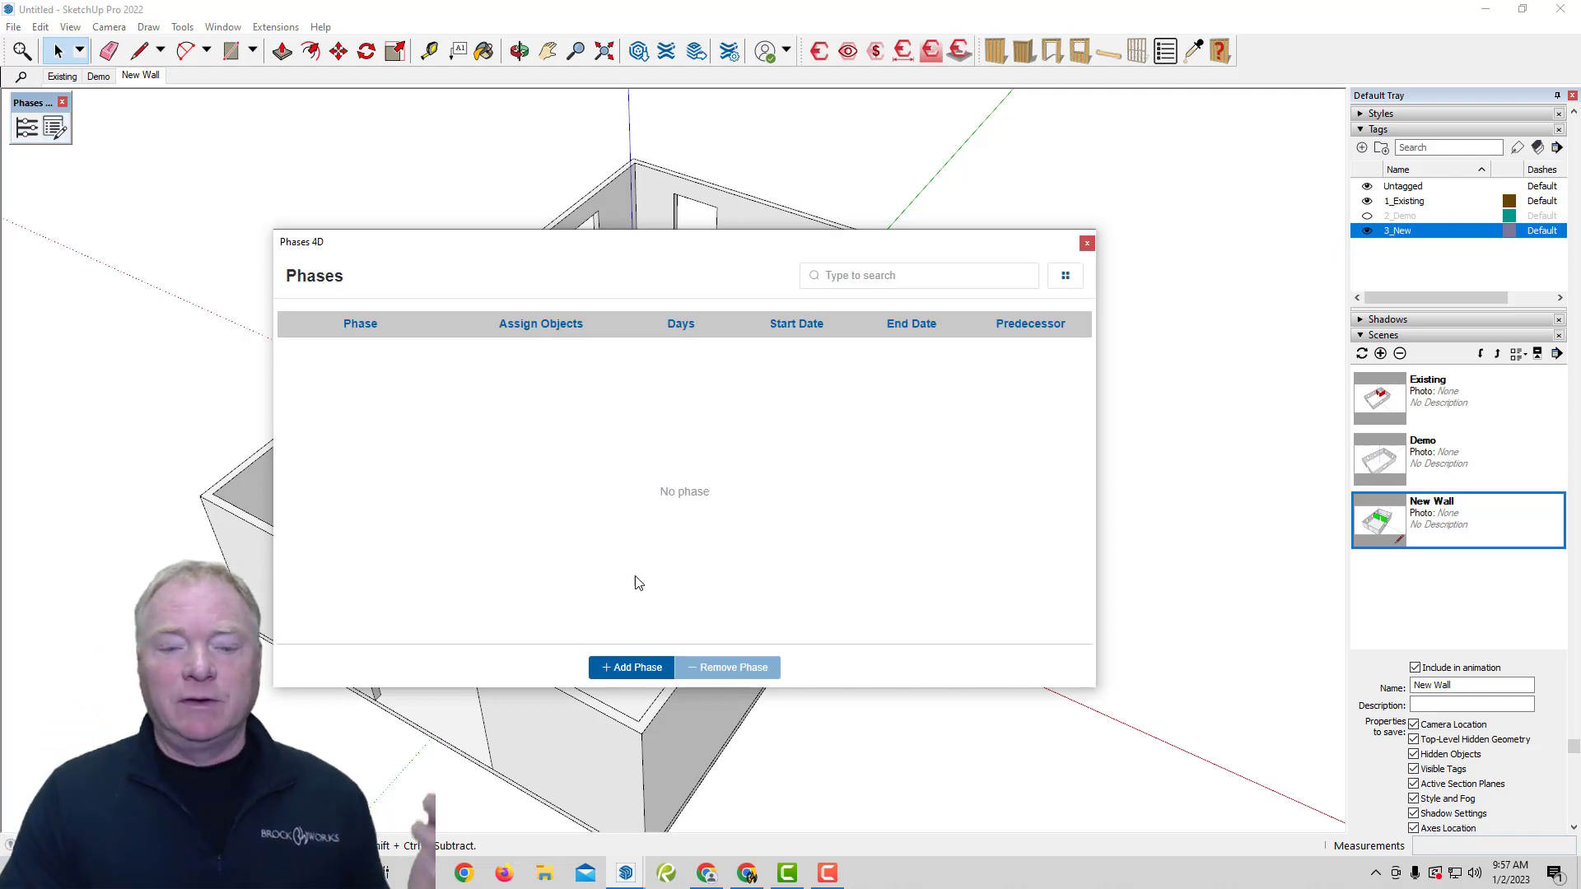
# - Add three phases to the schedule with the default names Phase 1, Phase 2 and Phase 3
pyautogui.click(632, 669)
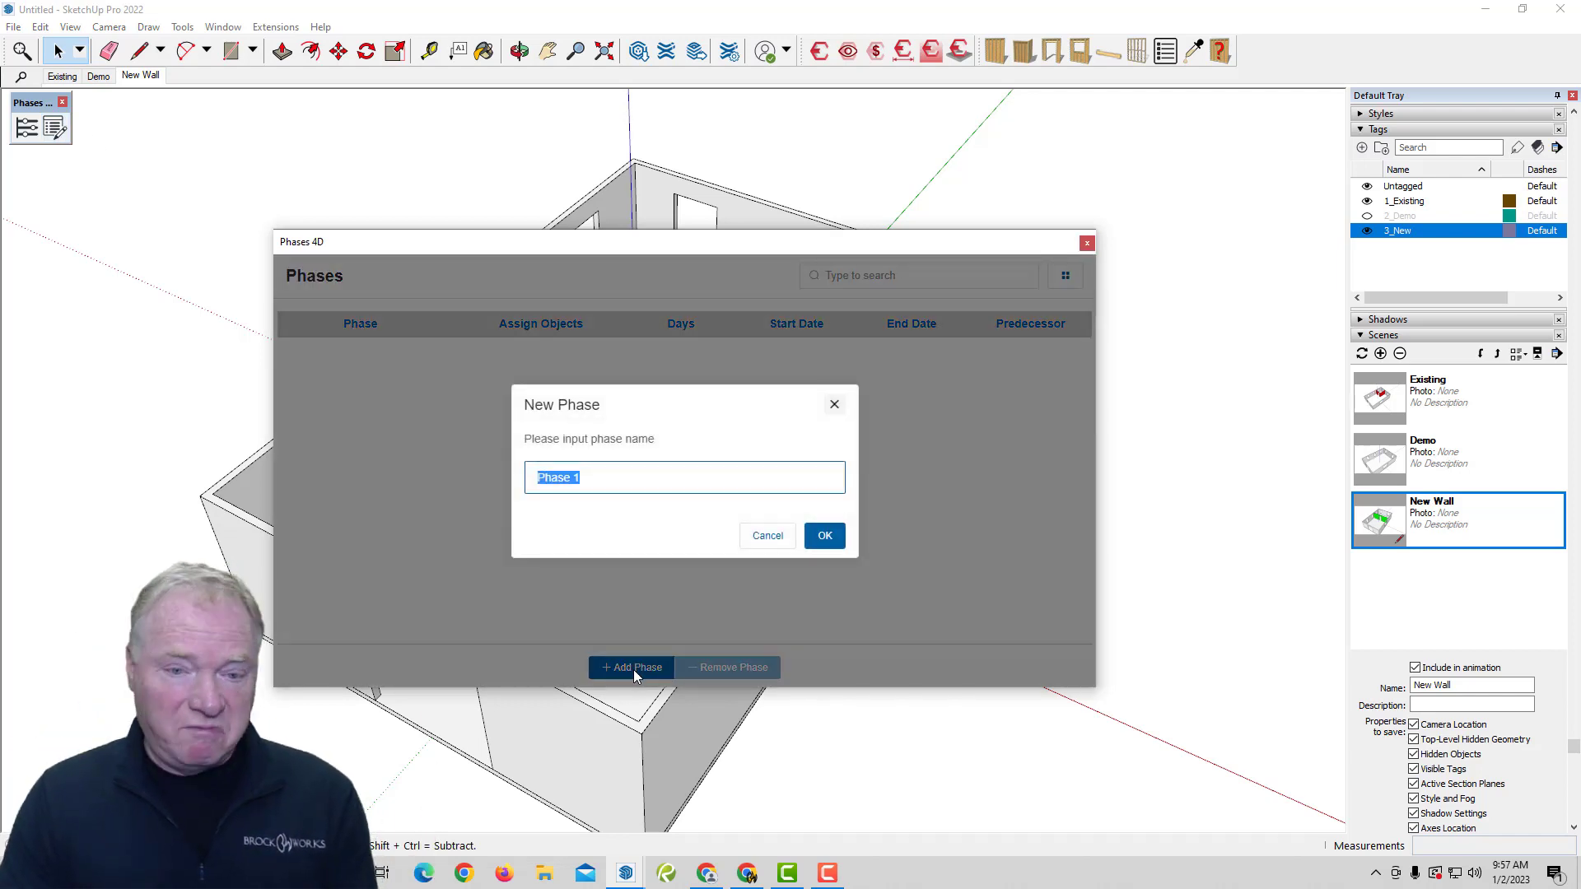
pyautogui.press('Return')
pyautogui.click(632, 668)
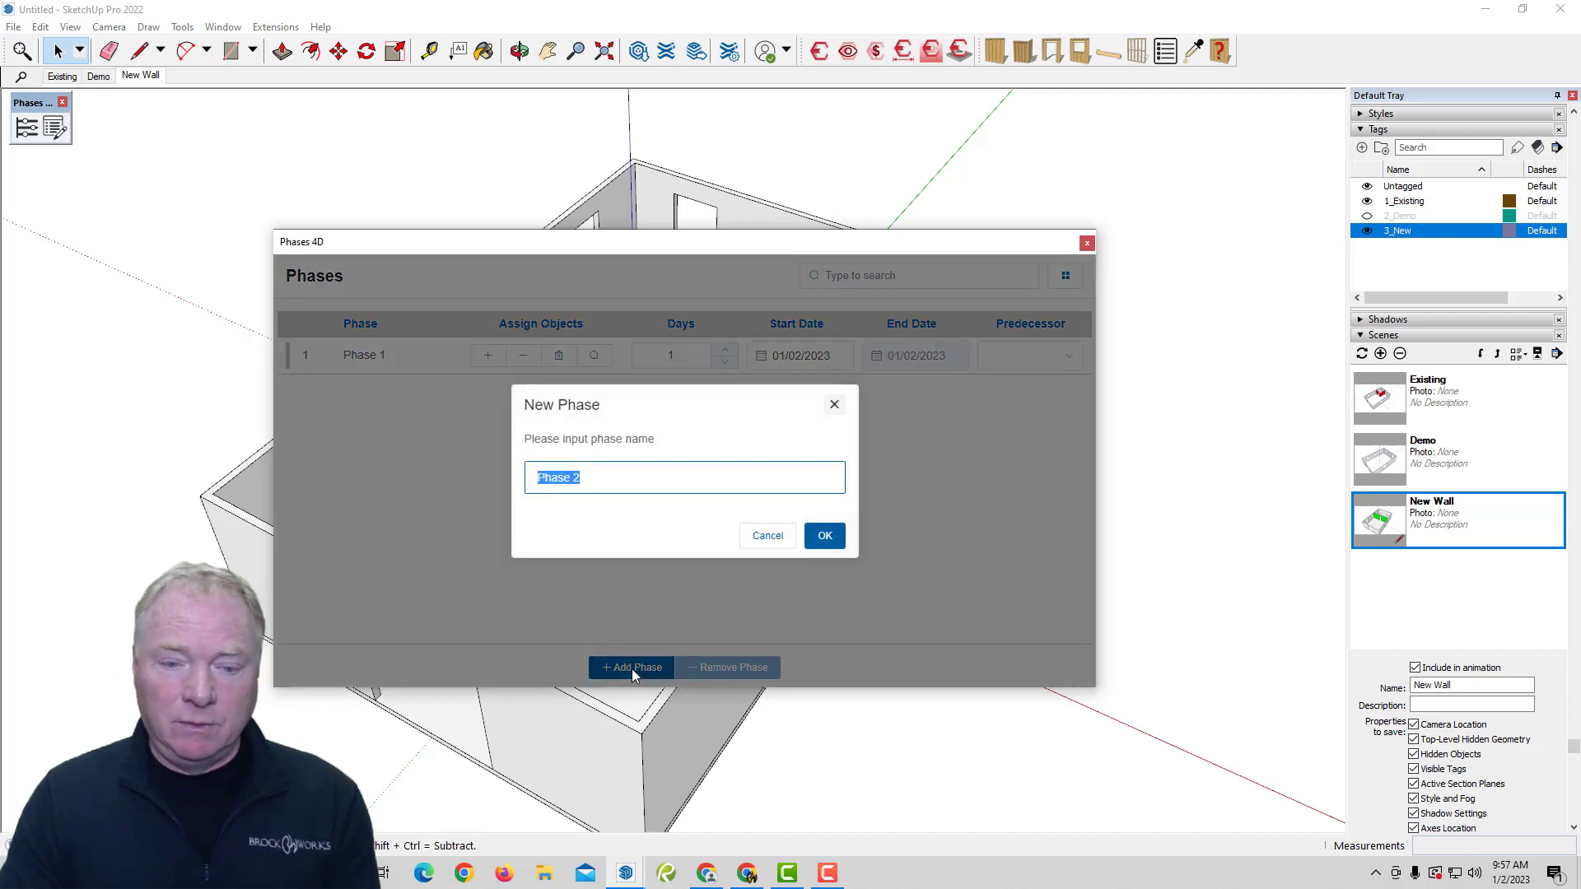
pyautogui.press('Return')
pyautogui.click(633, 669)
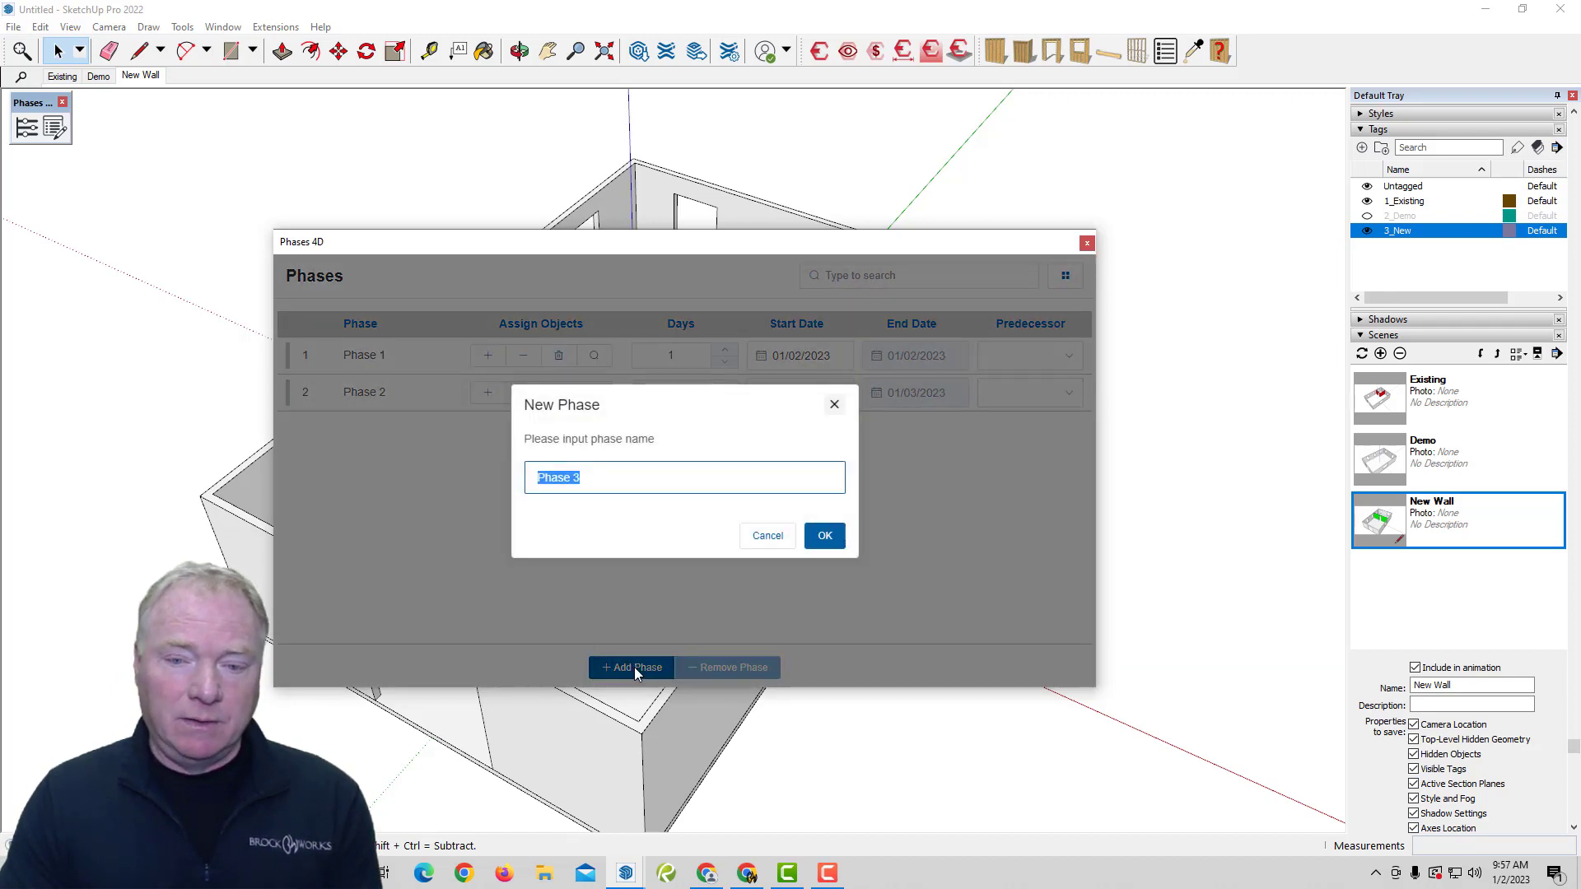
pyautogui.press('Return')
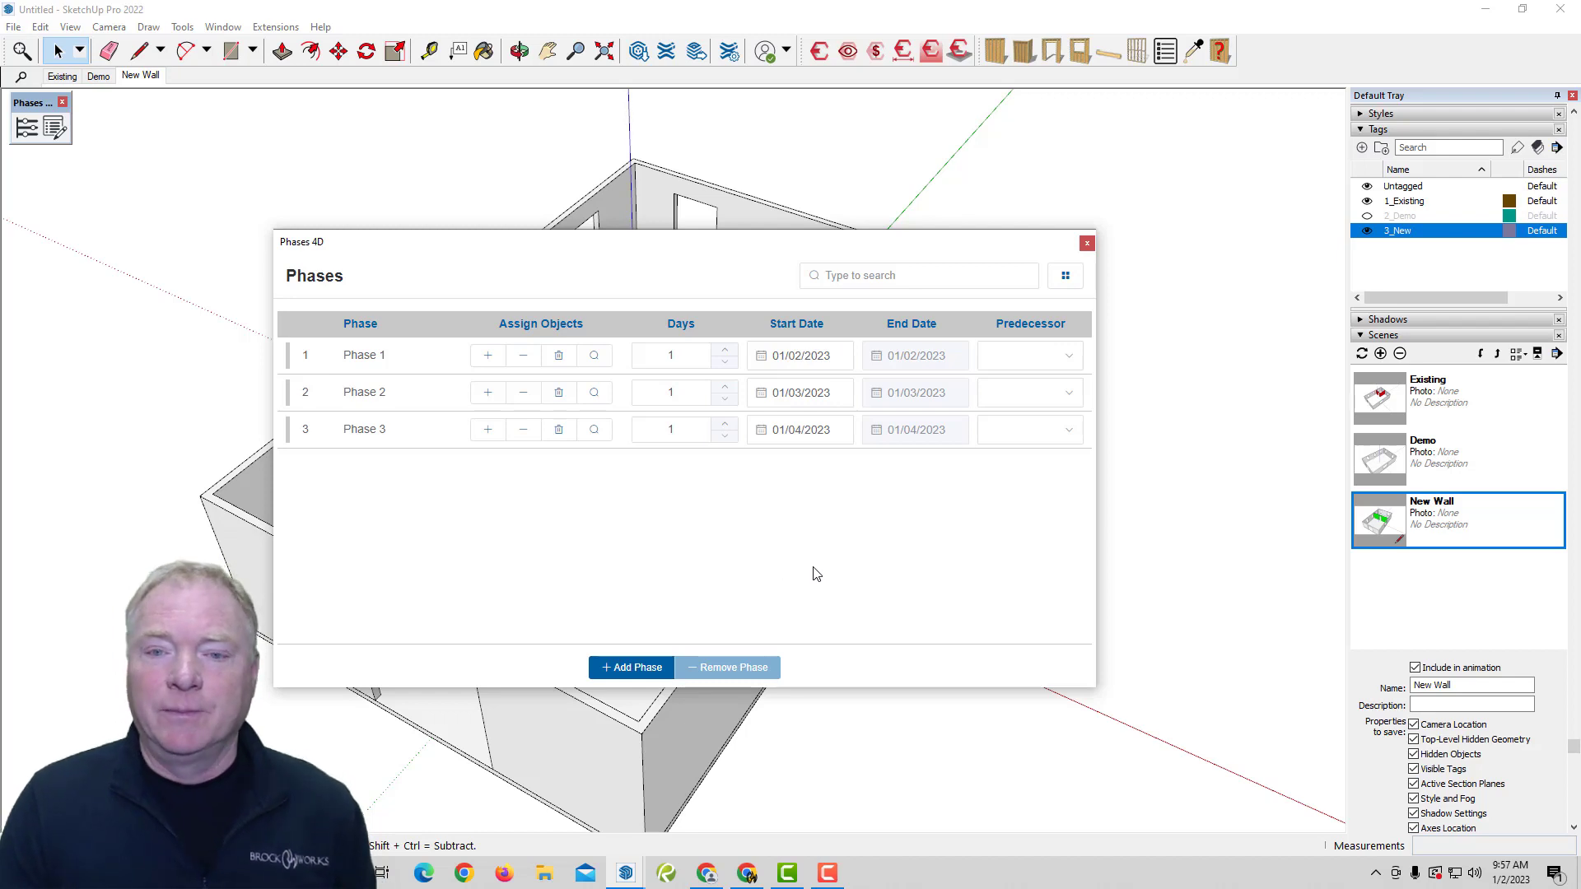
# - Remove all phases from the schedule
pyautogui.click(1066, 277)
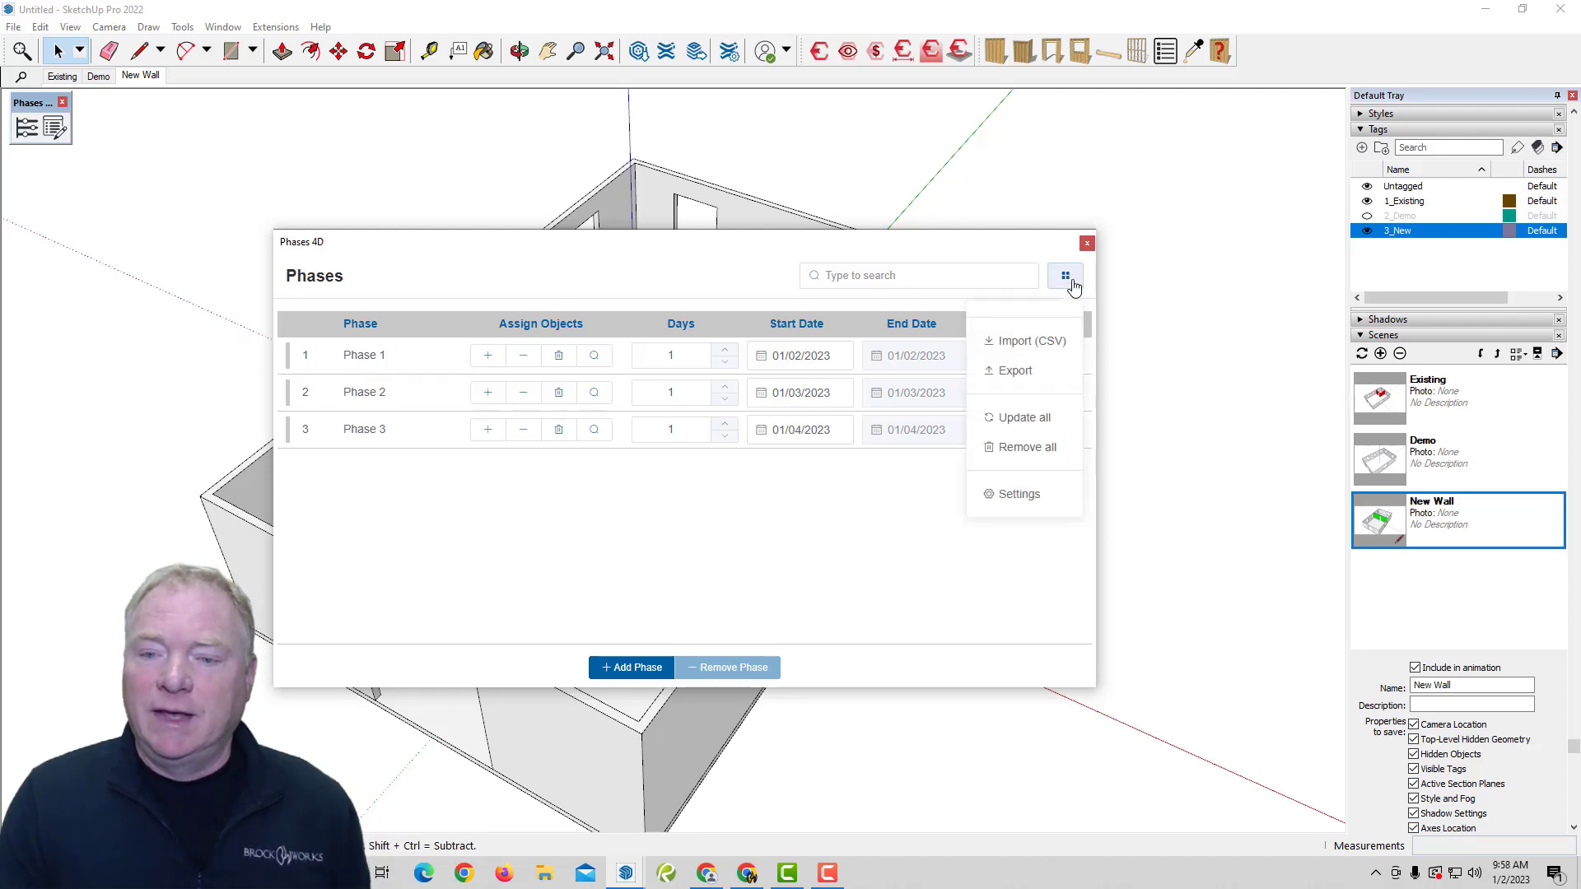
pyautogui.click(1031, 447)
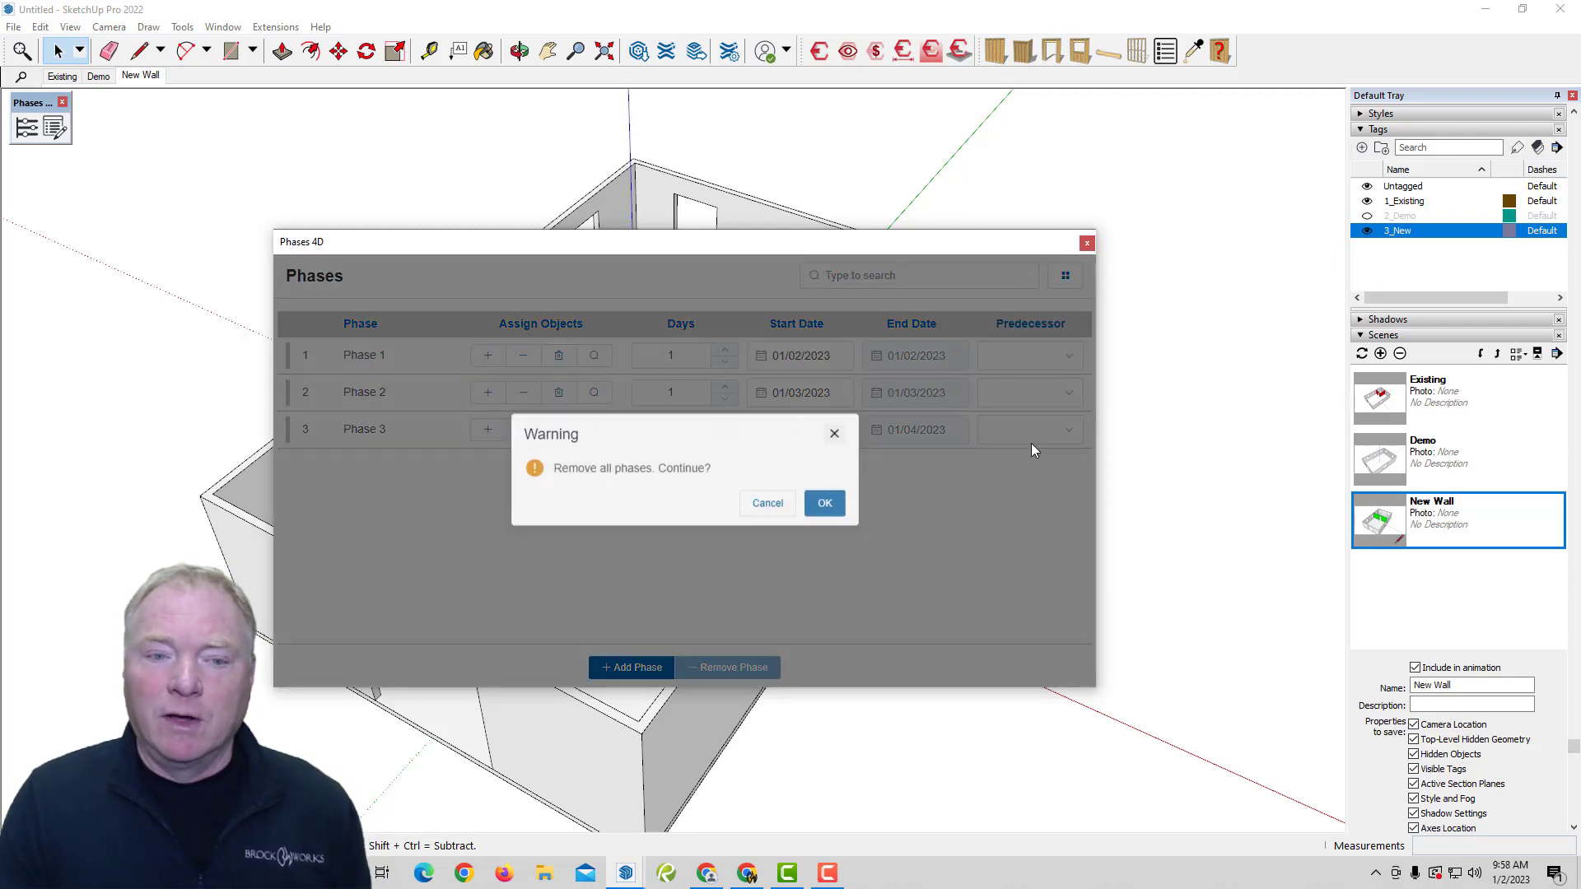
pyautogui.click(826, 505)
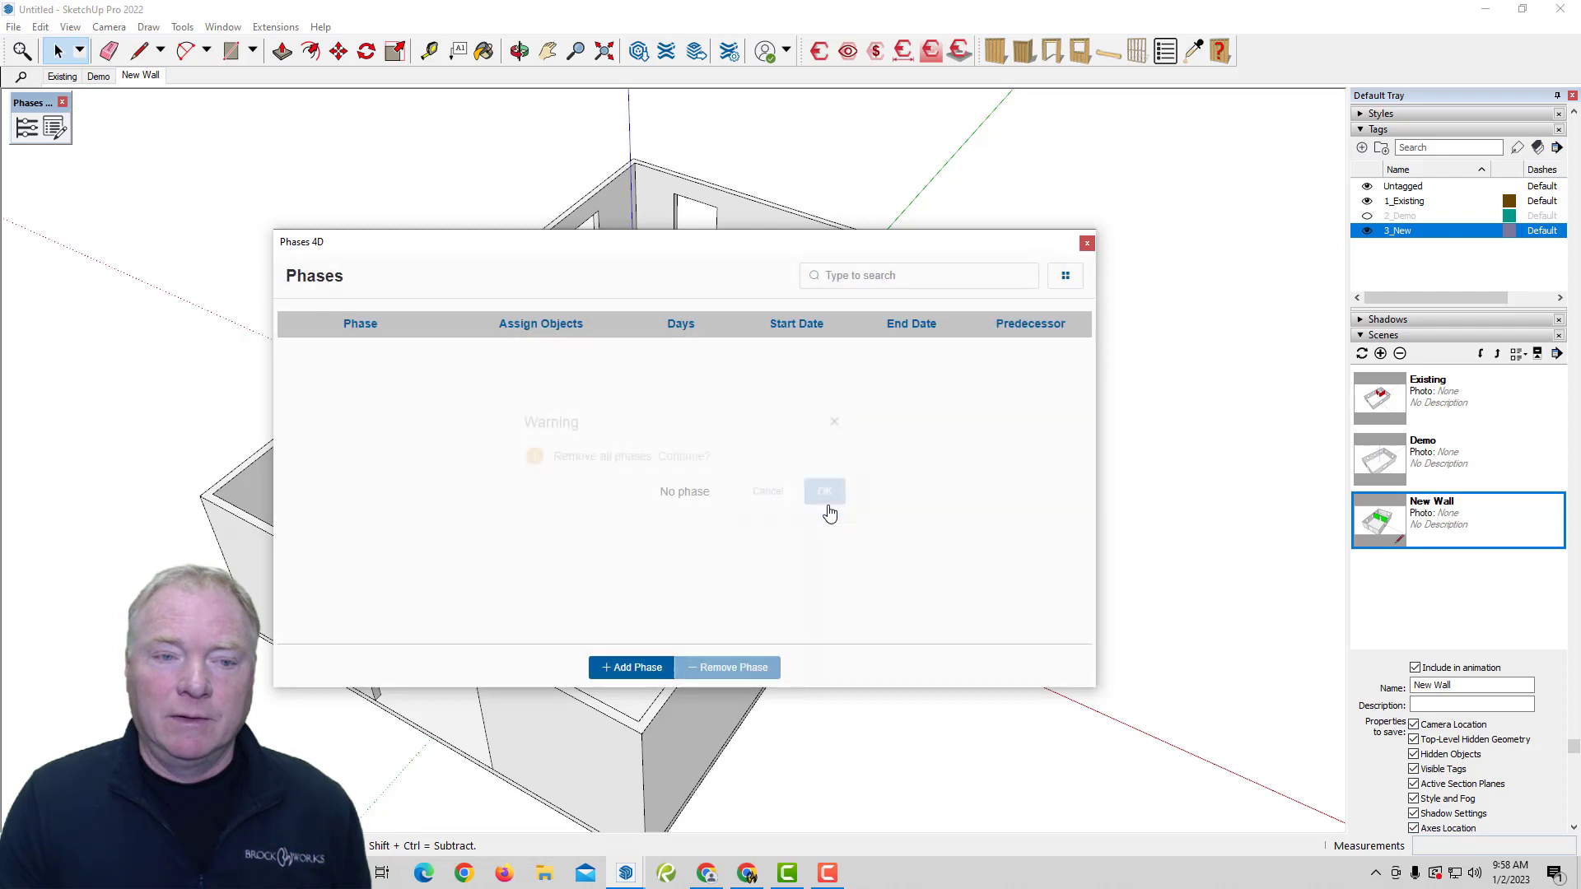
# - Add two phases to the schedule, named Existing and Demo
pyautogui.click(647, 668)
pyautogui.write('Existing')
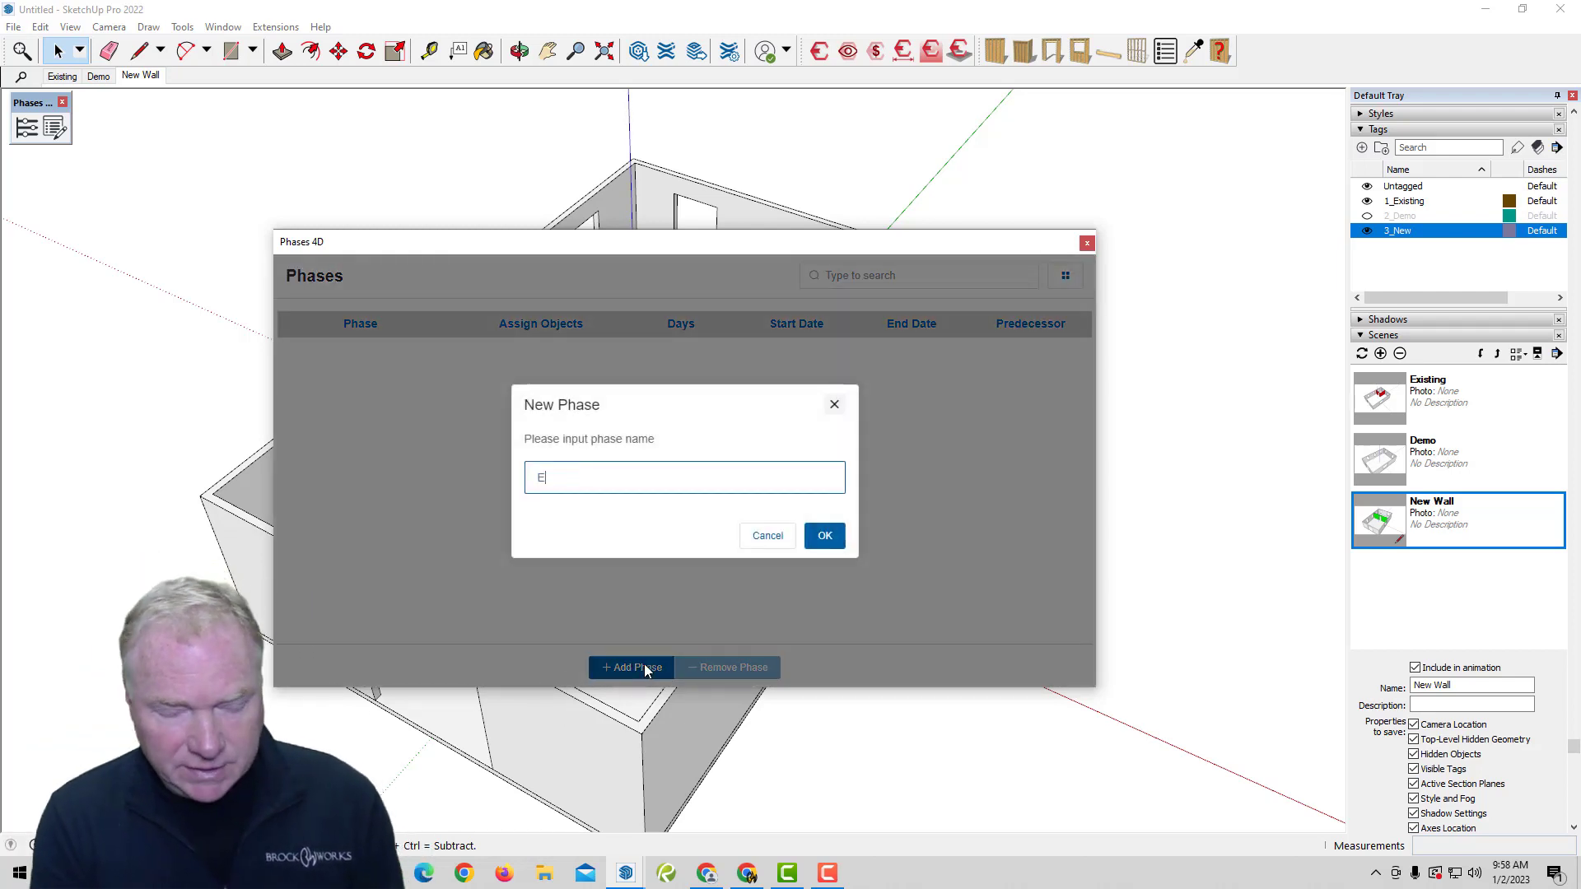
pyautogui.click(820, 535)
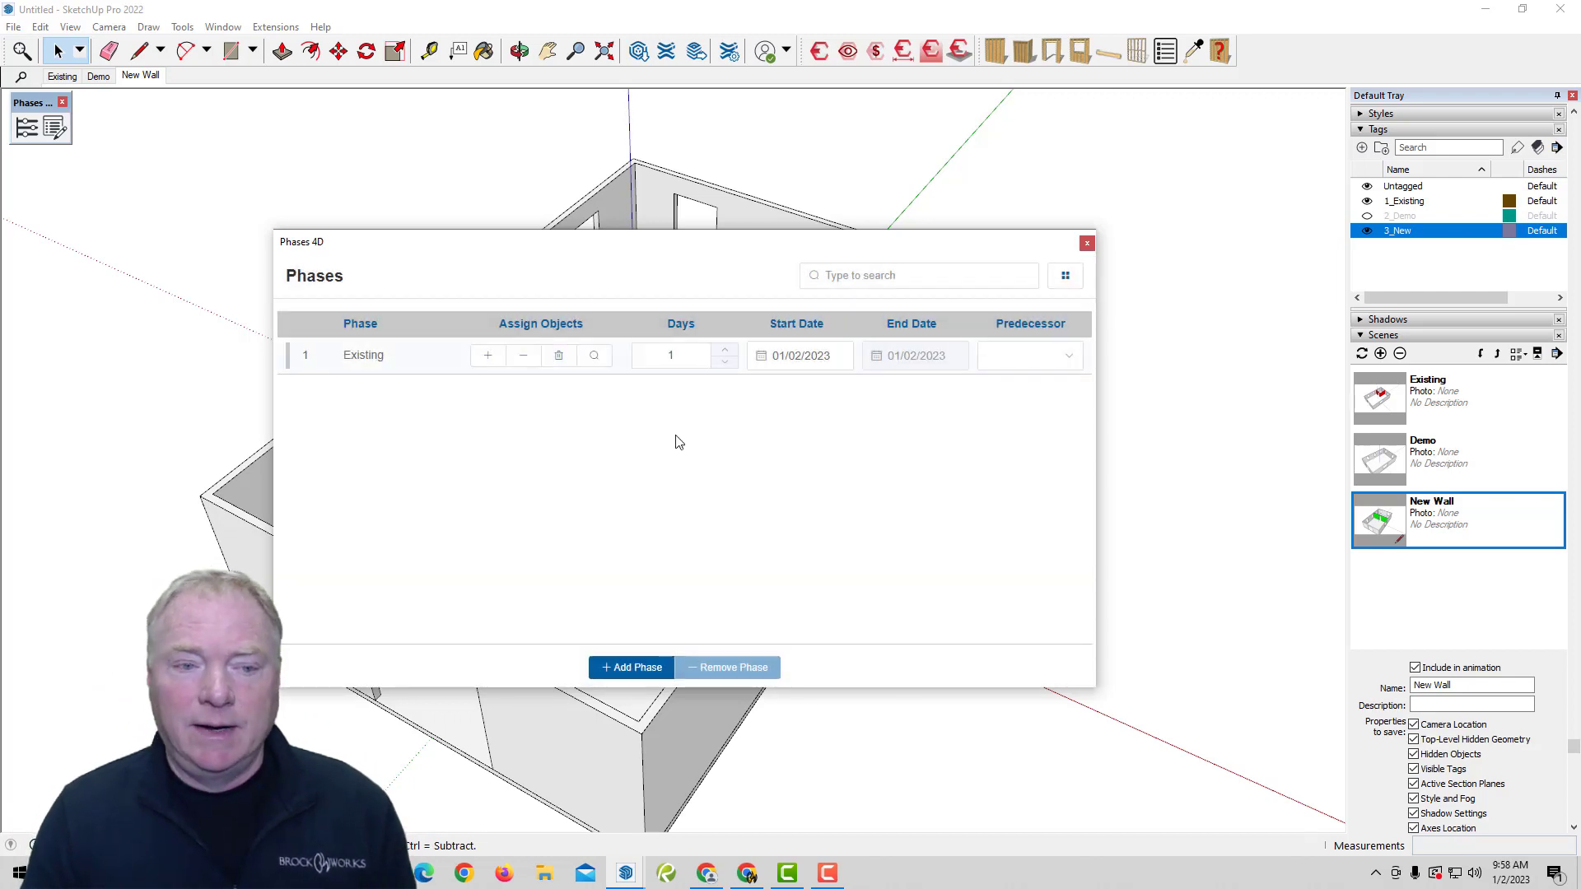
pyautogui.click(631, 668)
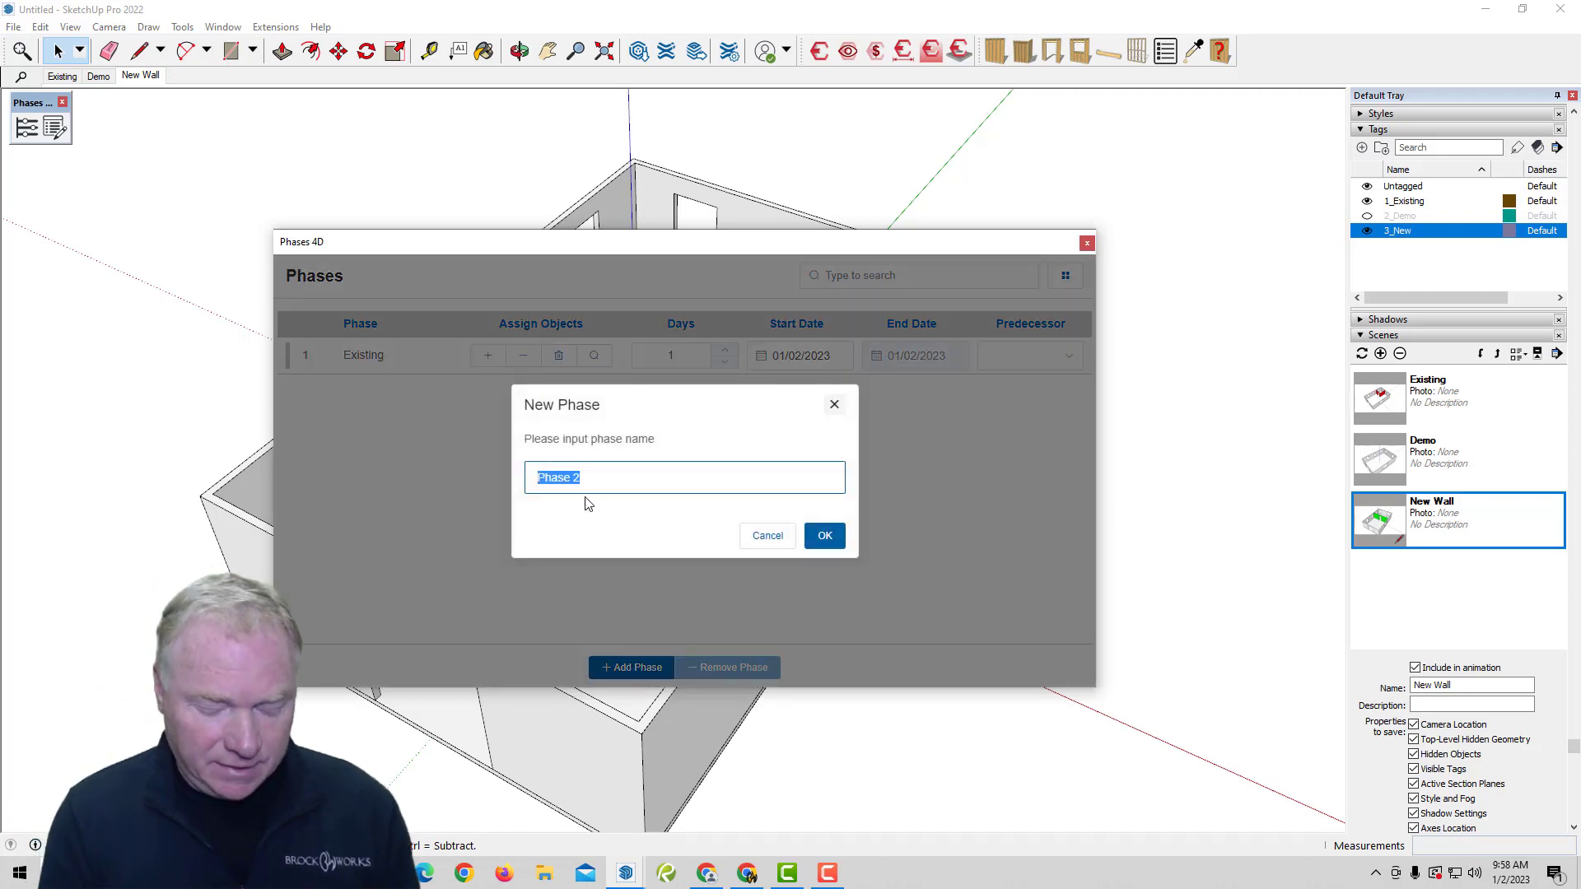
pyautogui.write('Demo')
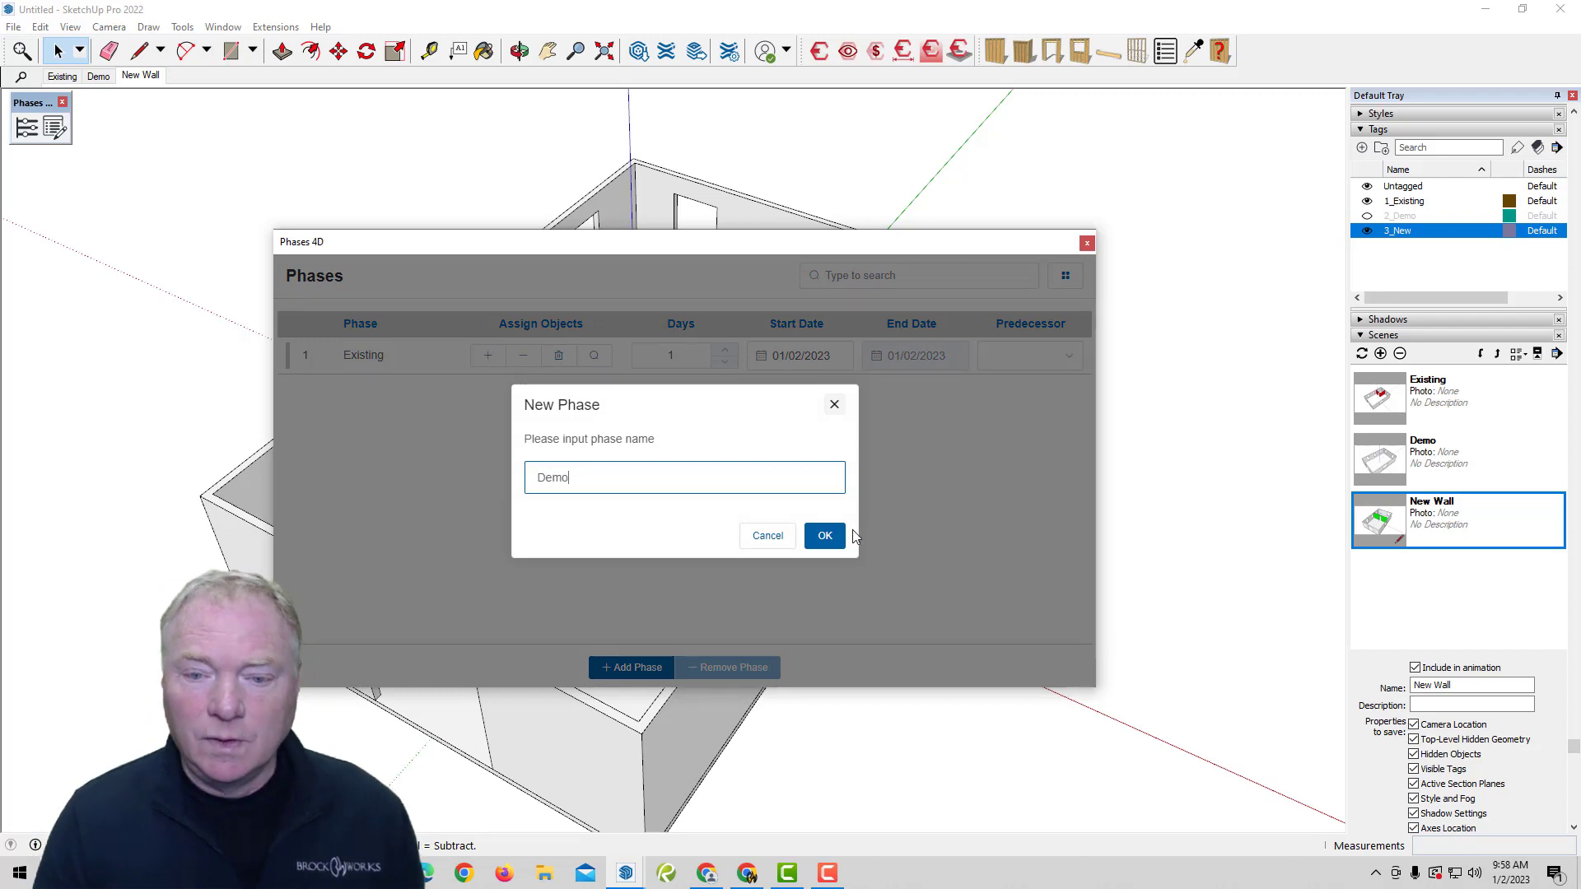
pyautogui.click(824, 536)
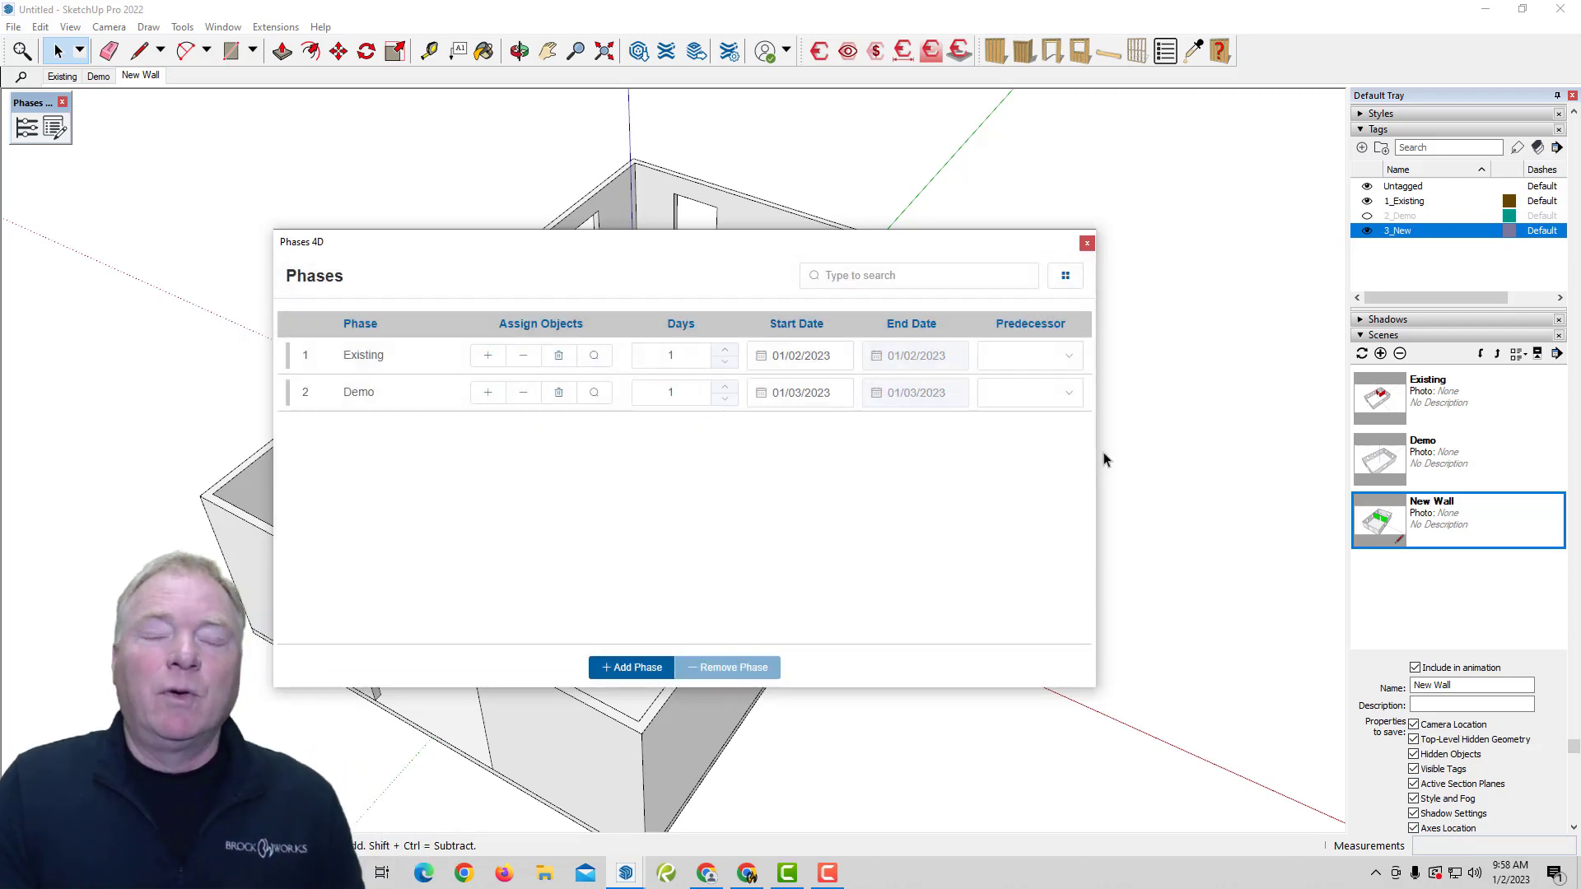
# - Make Existing the predecessor of Demo, and set the Existing phase's start date to 01/26/2023 with its successors updated
pyautogui.click(1043, 400)
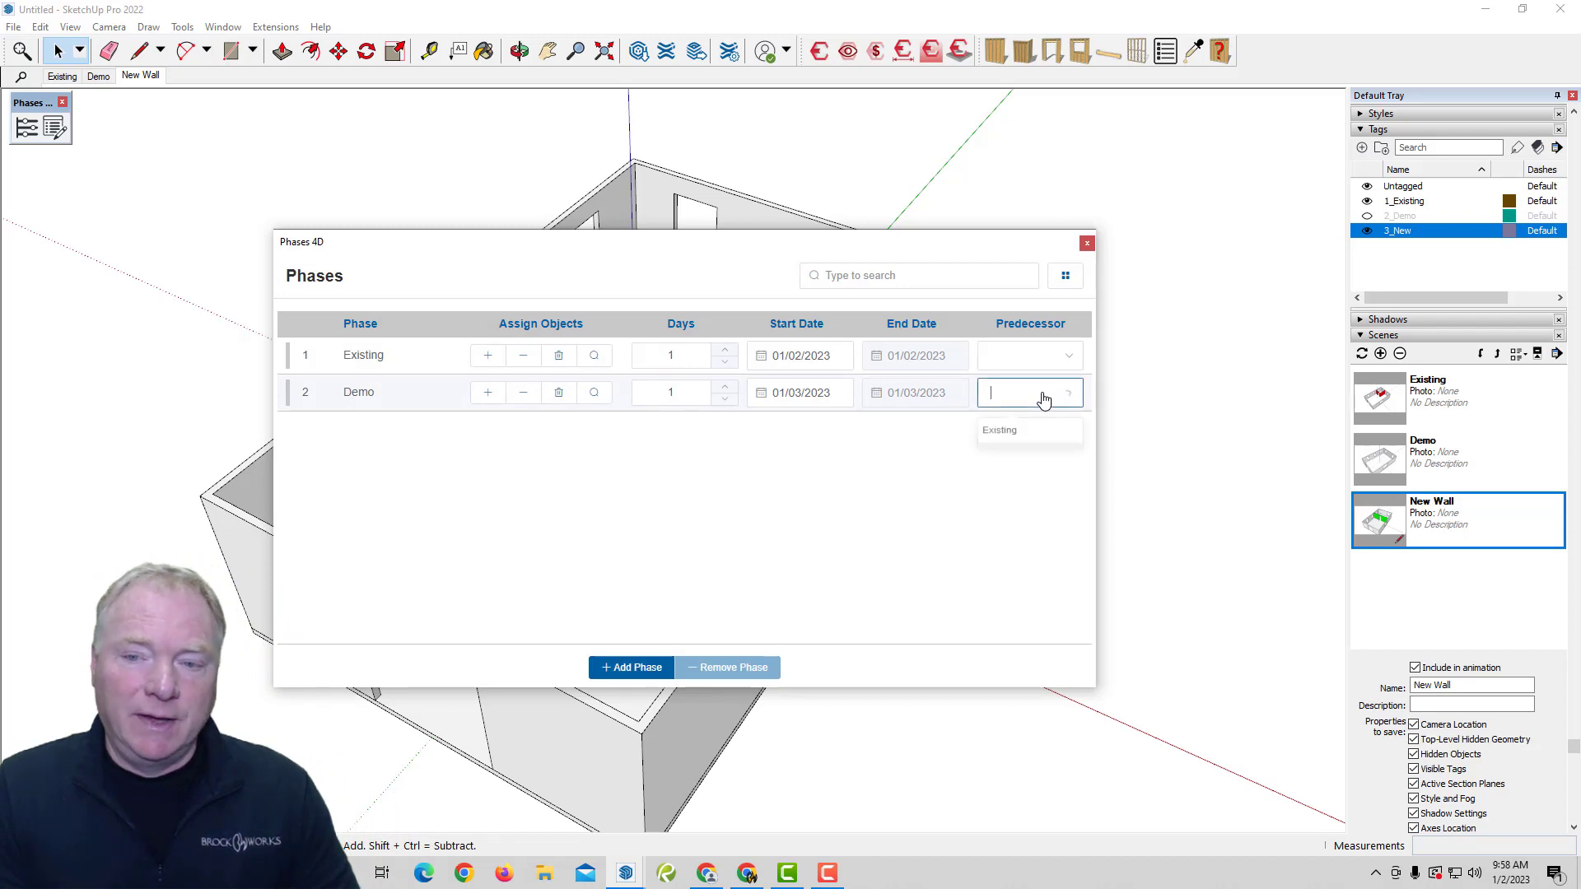
pyautogui.click(1001, 434)
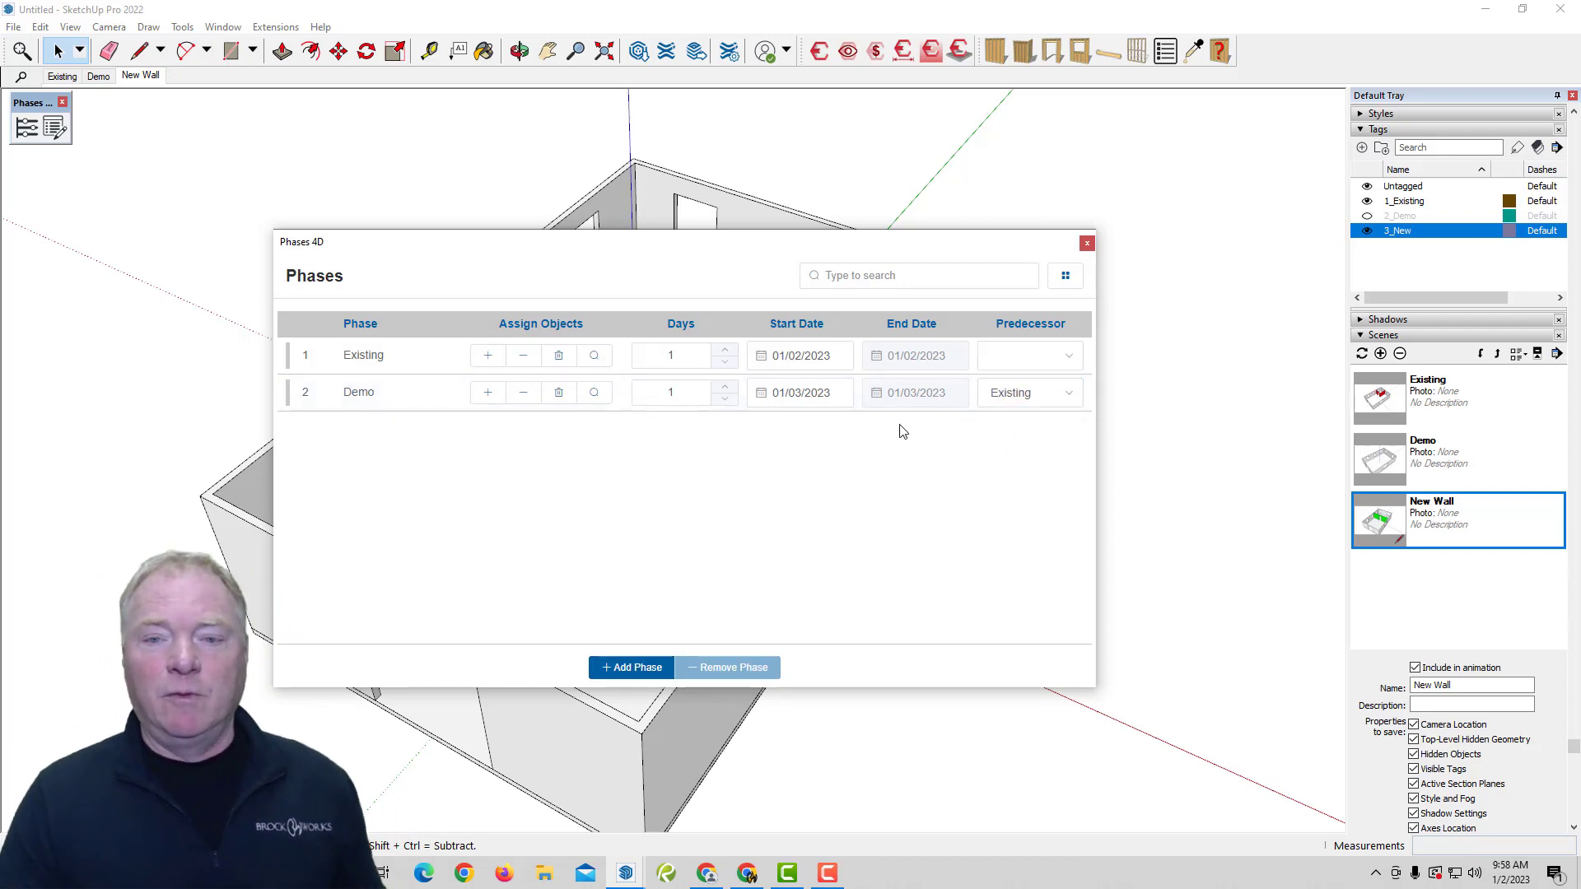
pyautogui.click(802, 355)
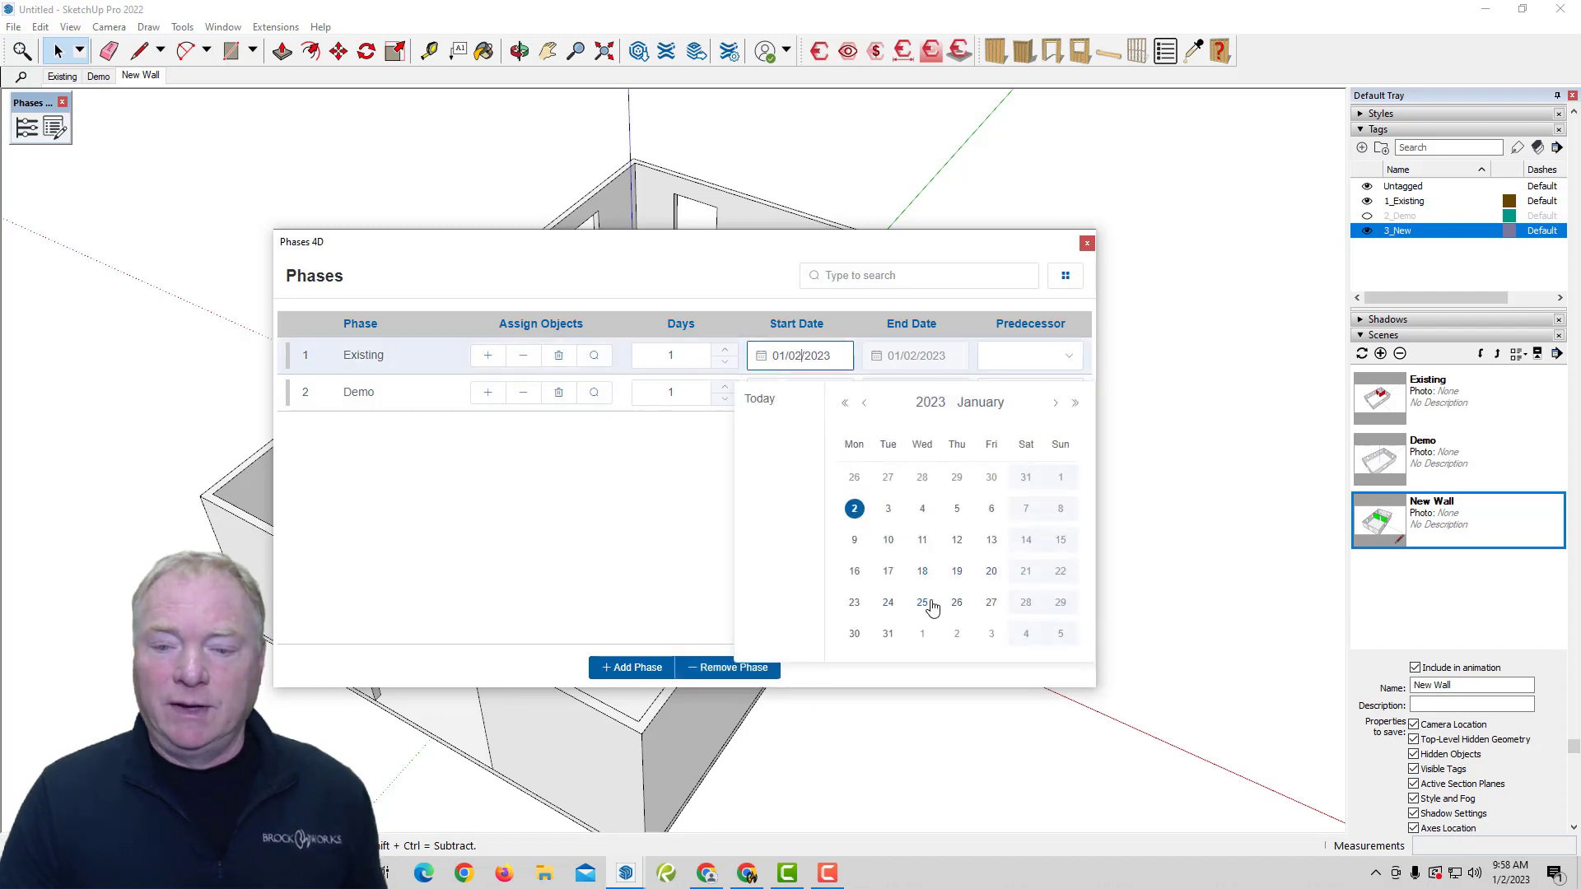
pyautogui.click(955, 603)
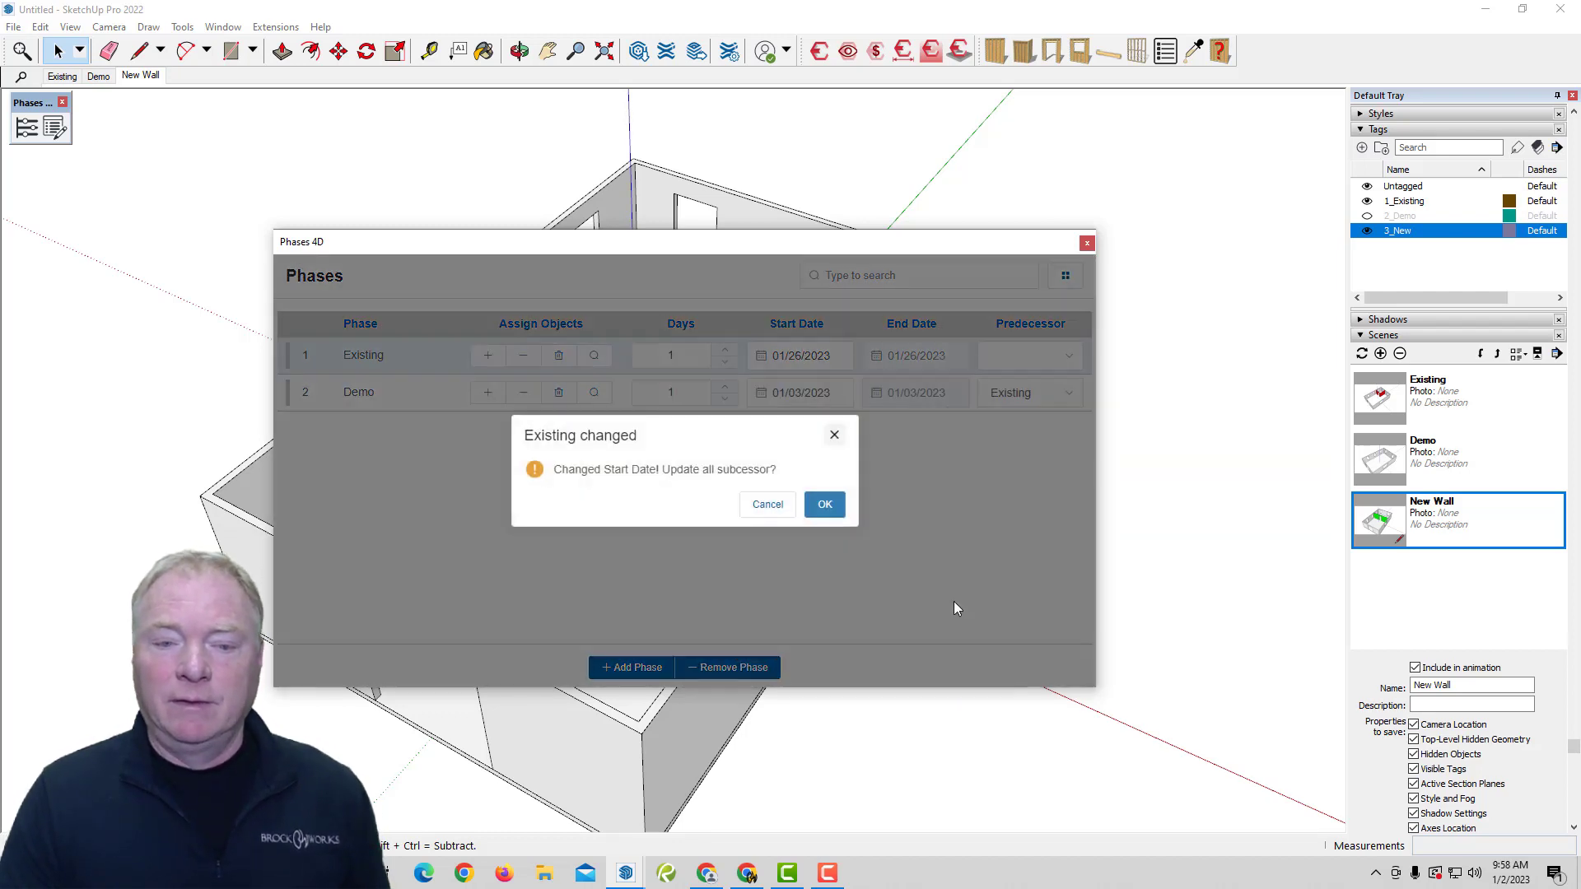
pyautogui.click(830, 504)
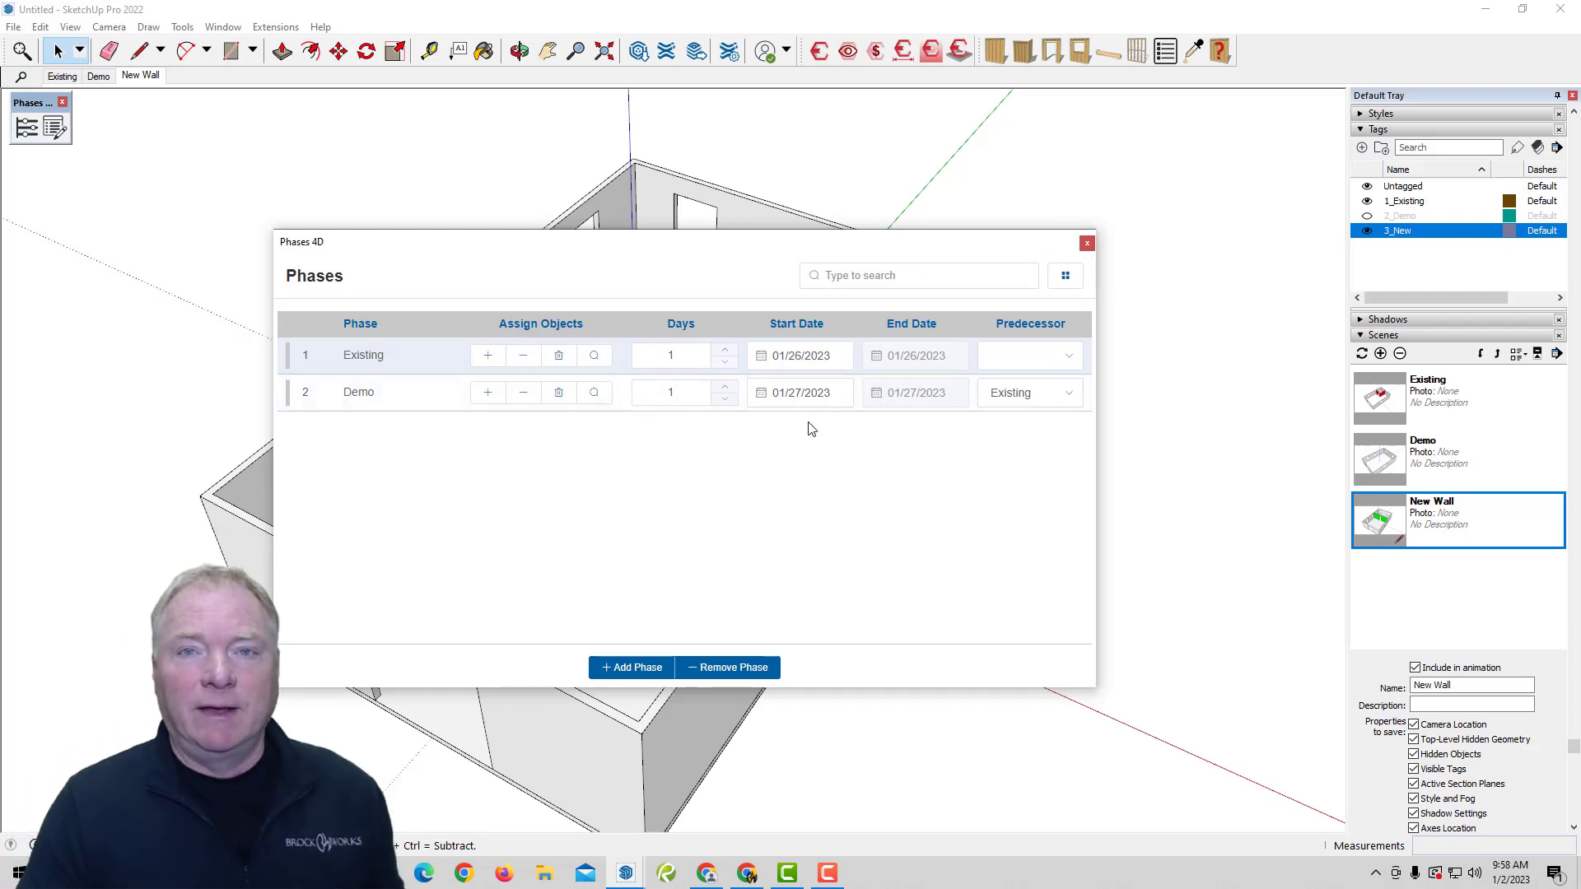
# - Try a longer duration for the Demo phase and return it to 1 day
pyautogui.click(725, 387)
pyautogui.click(726, 388)
pyautogui.click(728, 400)
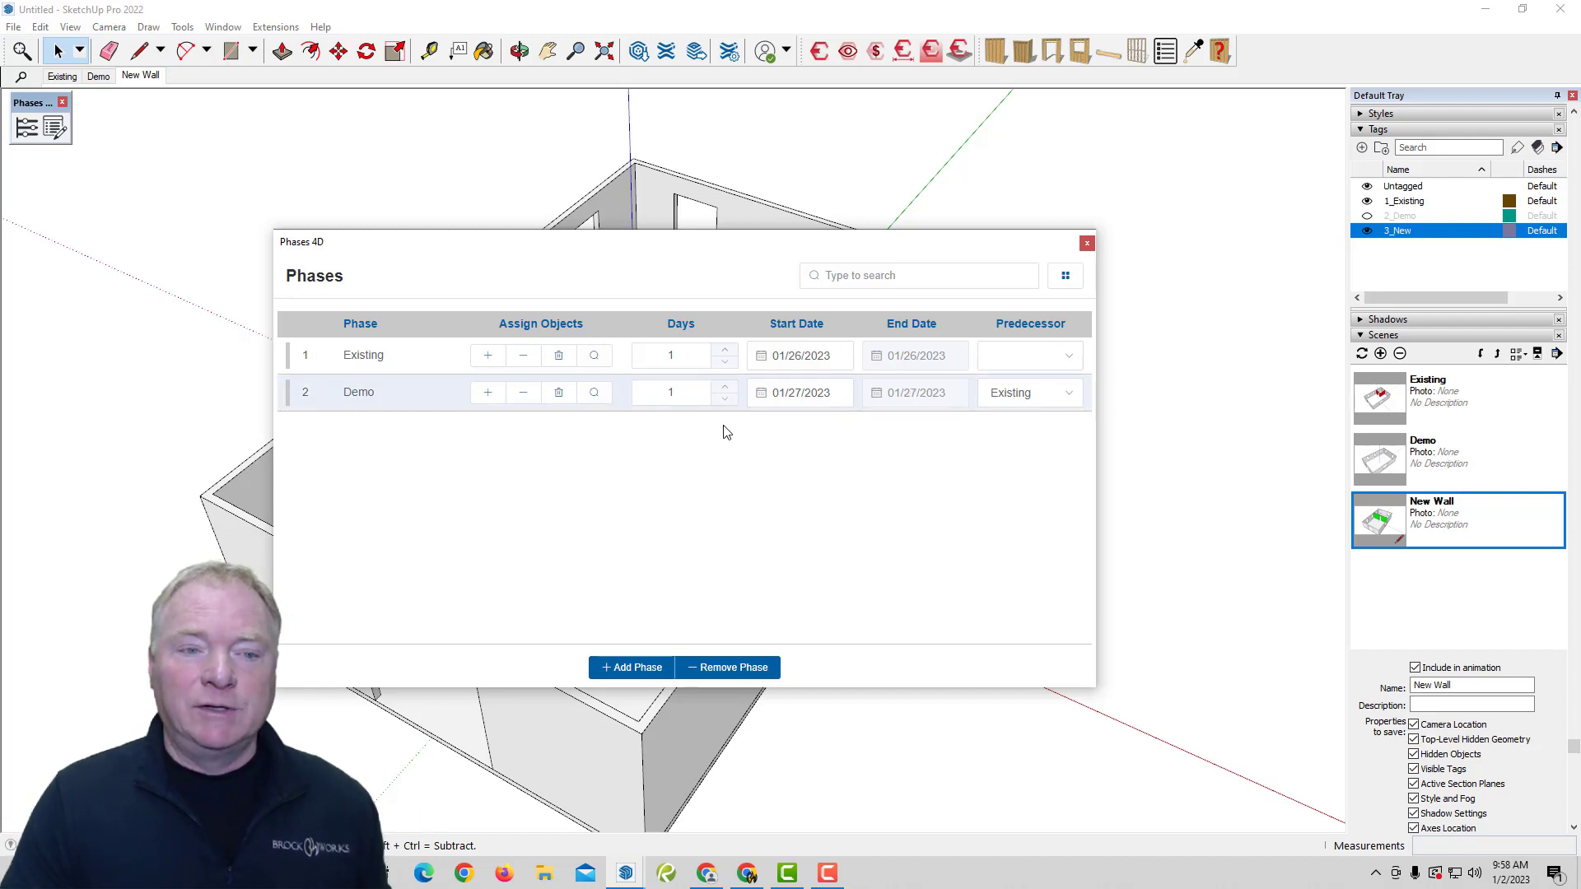
# - Add a third phase named New Wall with Demo as its predecessor
pyautogui.click(623, 671)
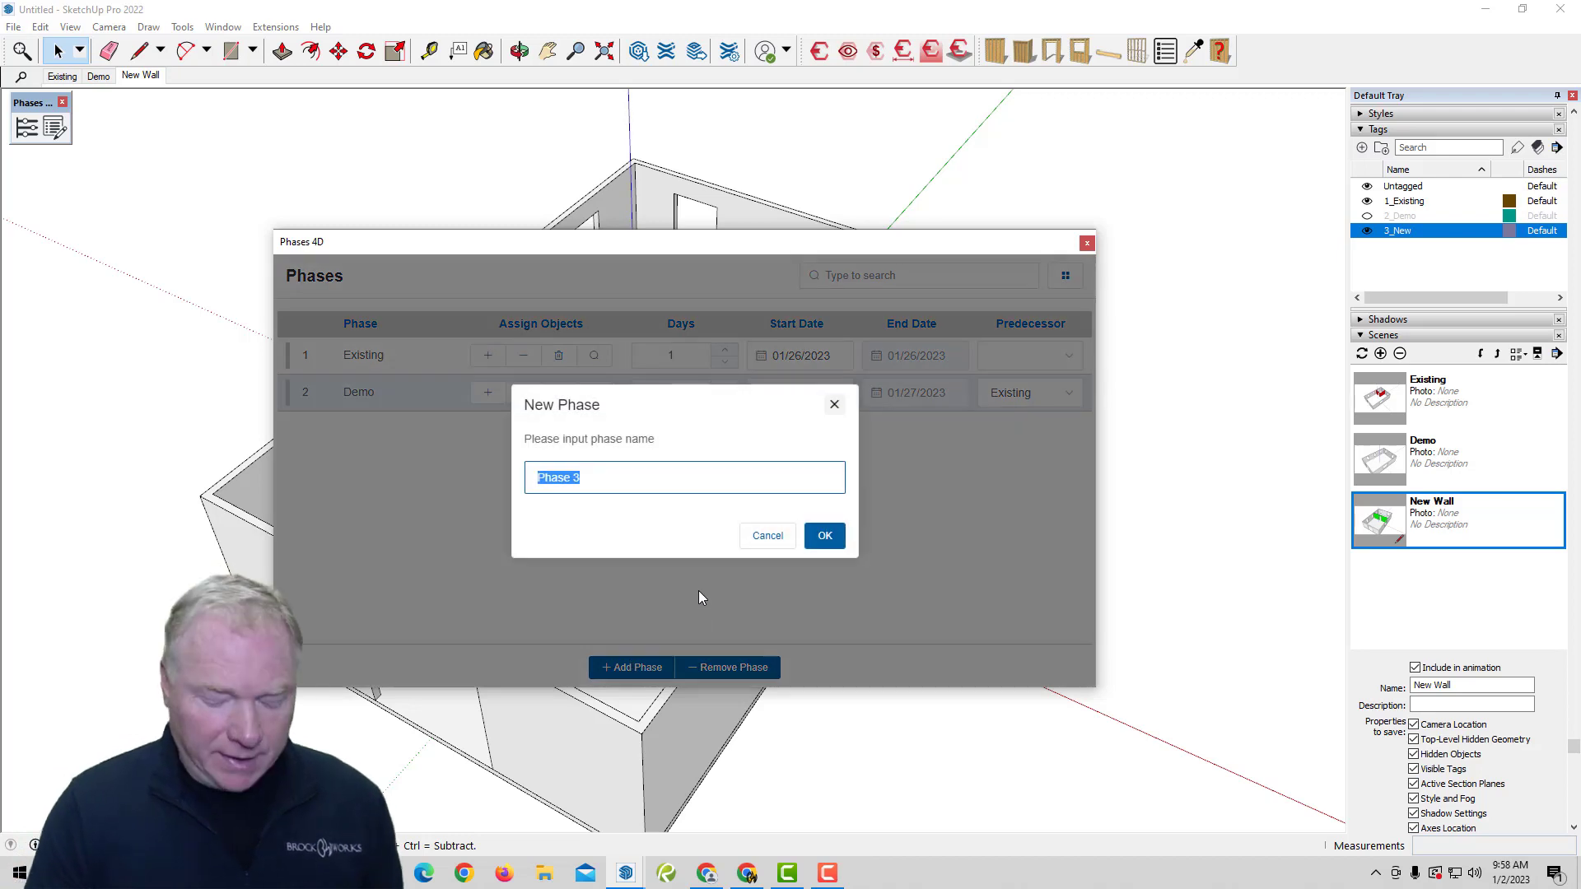
pyautogui.write('New Wall')
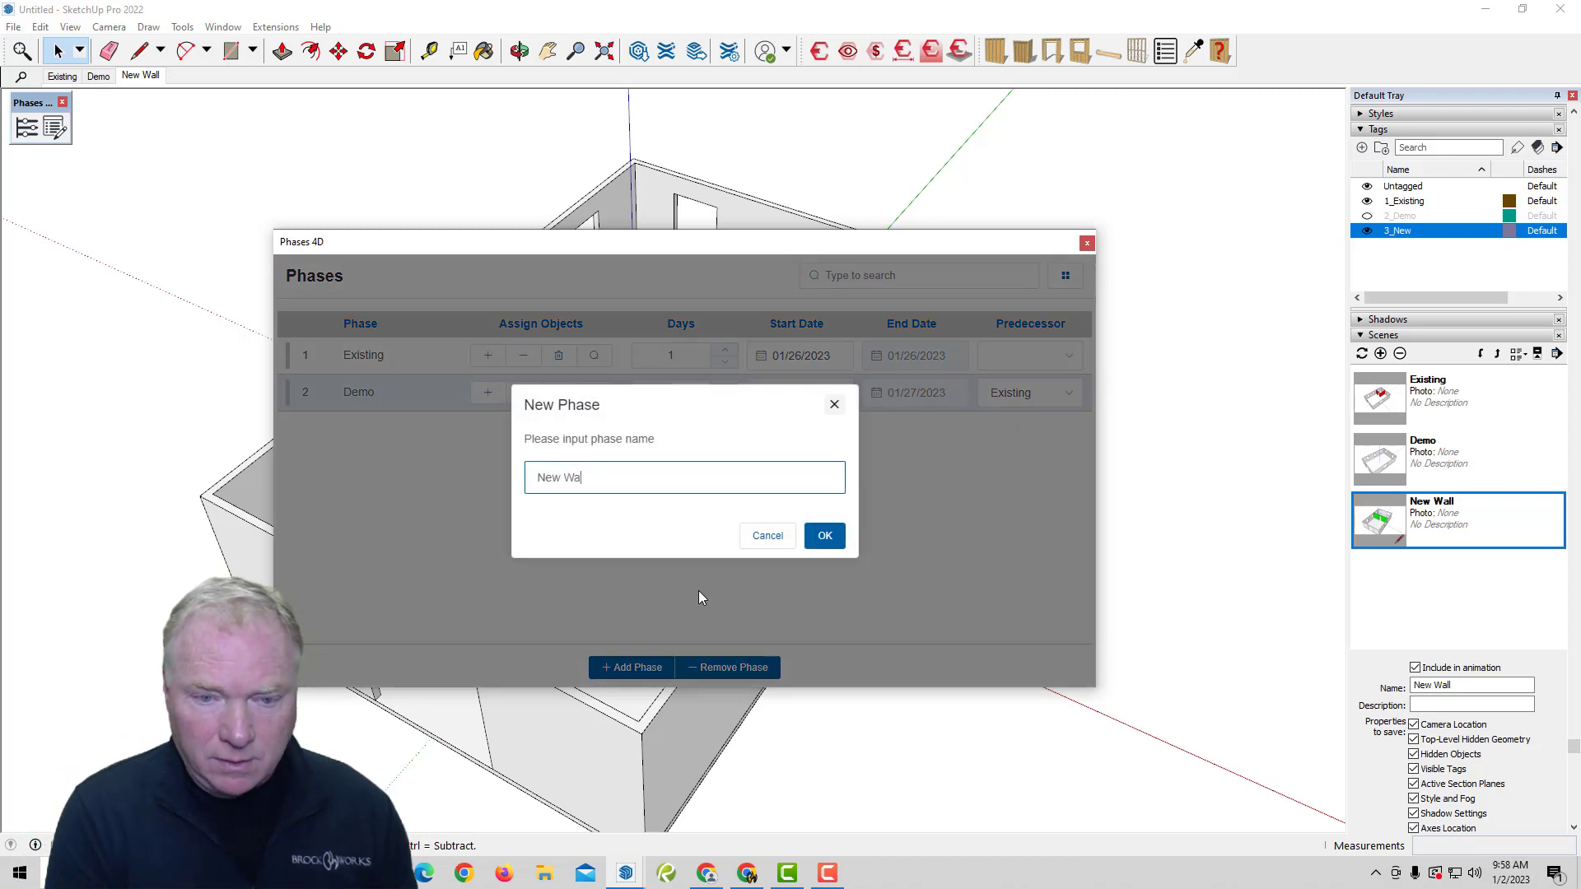
pyautogui.click(826, 537)
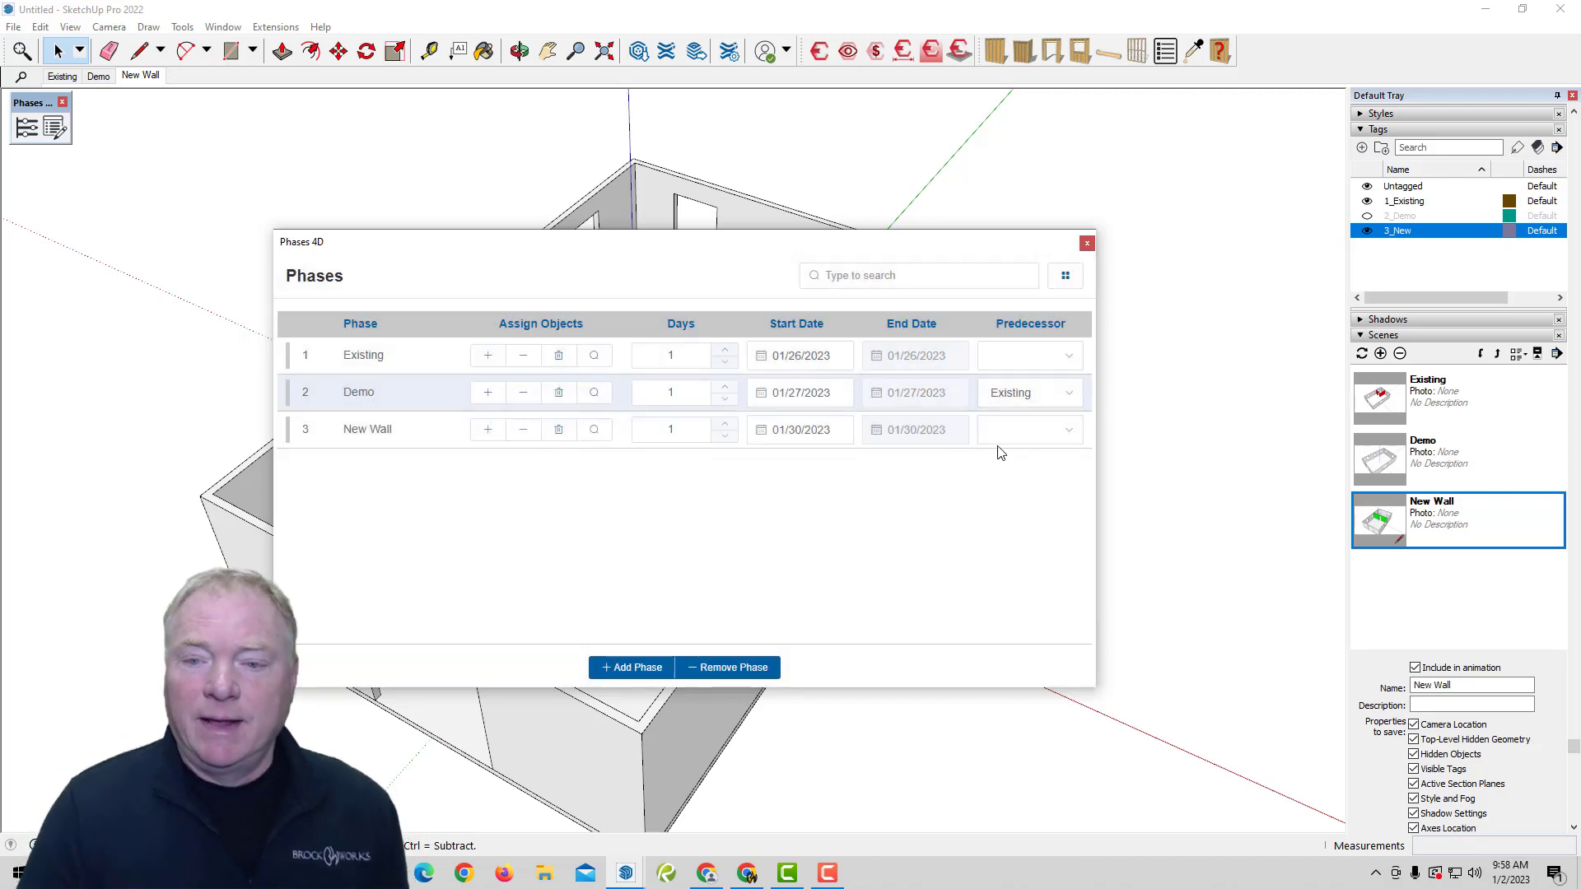
pyautogui.click(1018, 438)
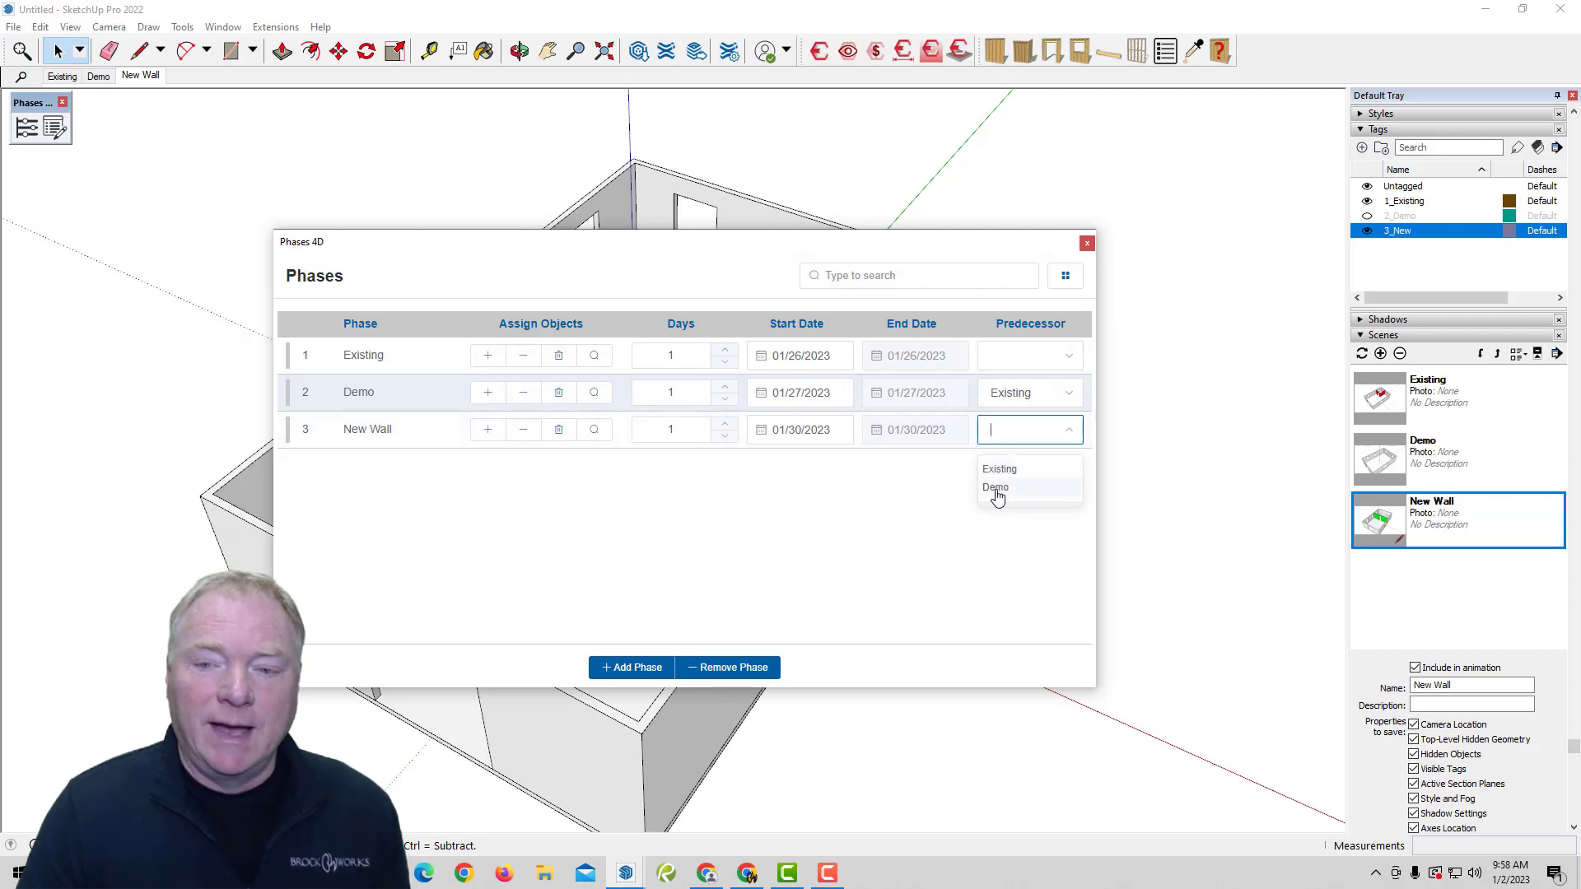
pyautogui.click(1003, 487)
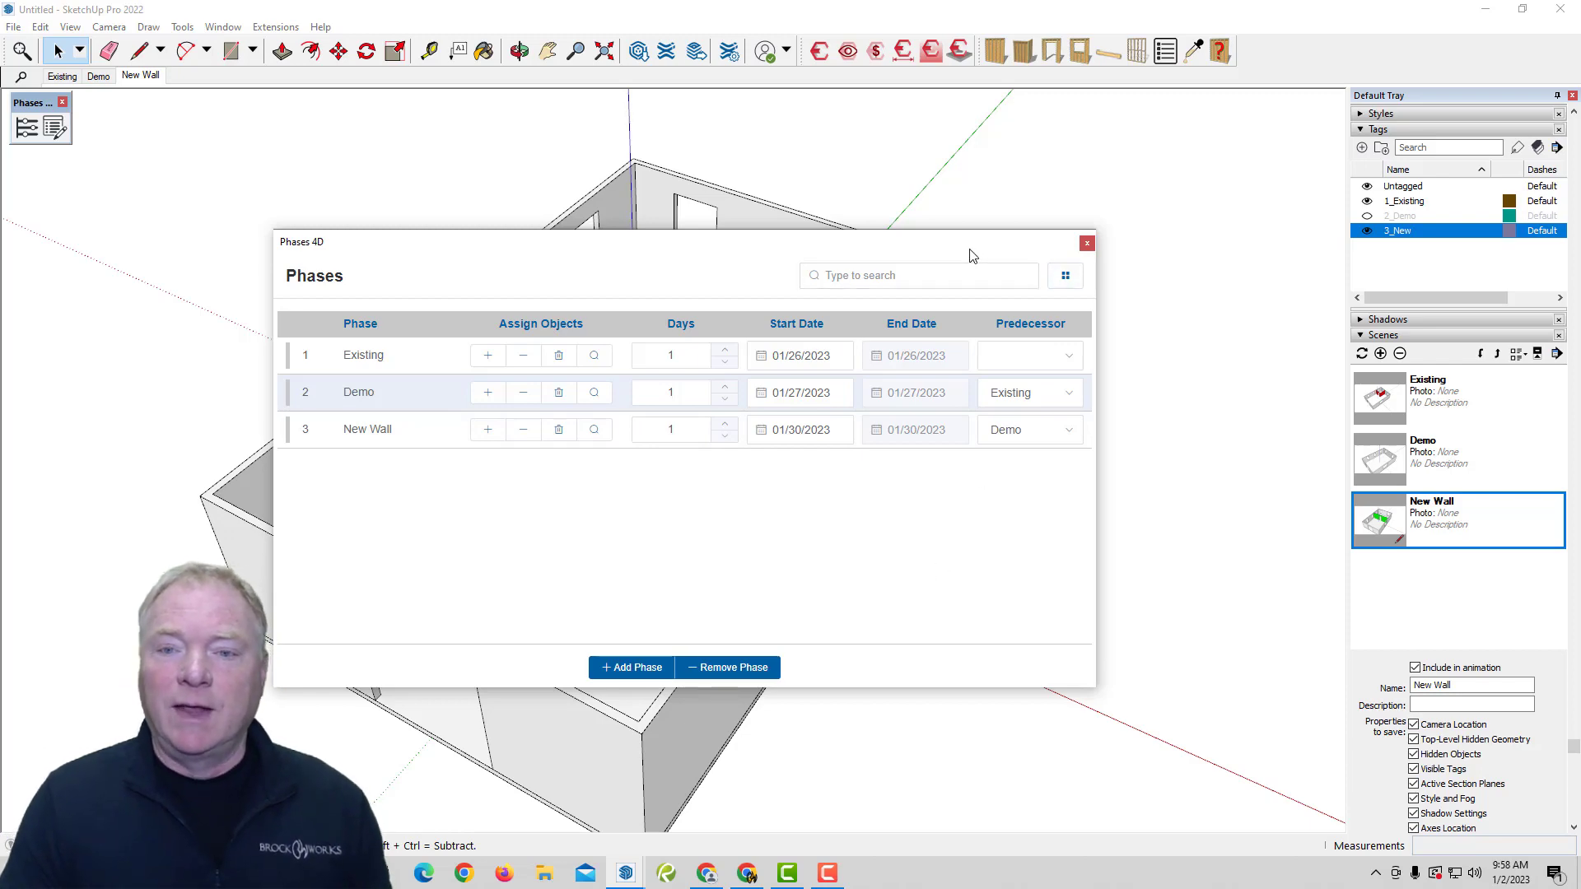
# - Move the Phases 4D window clear of the building model and make the 2_Demo tag visible
pyautogui.moveTo(974, 244); pyautogui.dragTo(1249, 239)
pyautogui.moveTo(906, 165); pyautogui.dragTo(614, 96, button='middle')
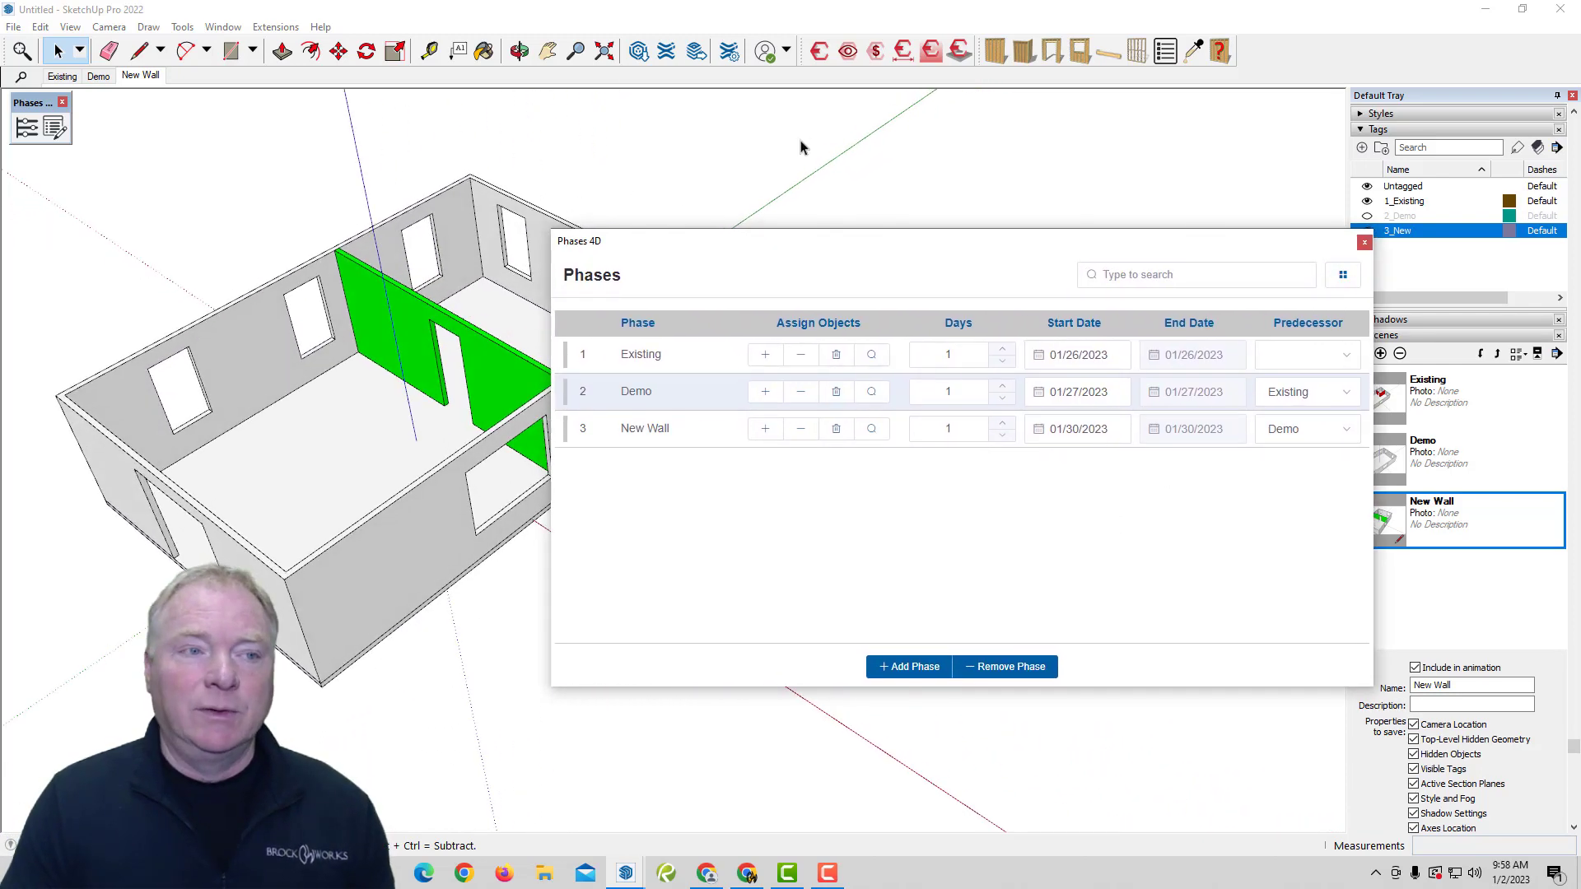
pyautogui.moveTo(1246, 240); pyautogui.dragTo(1204, 386)
pyautogui.click(1367, 216)
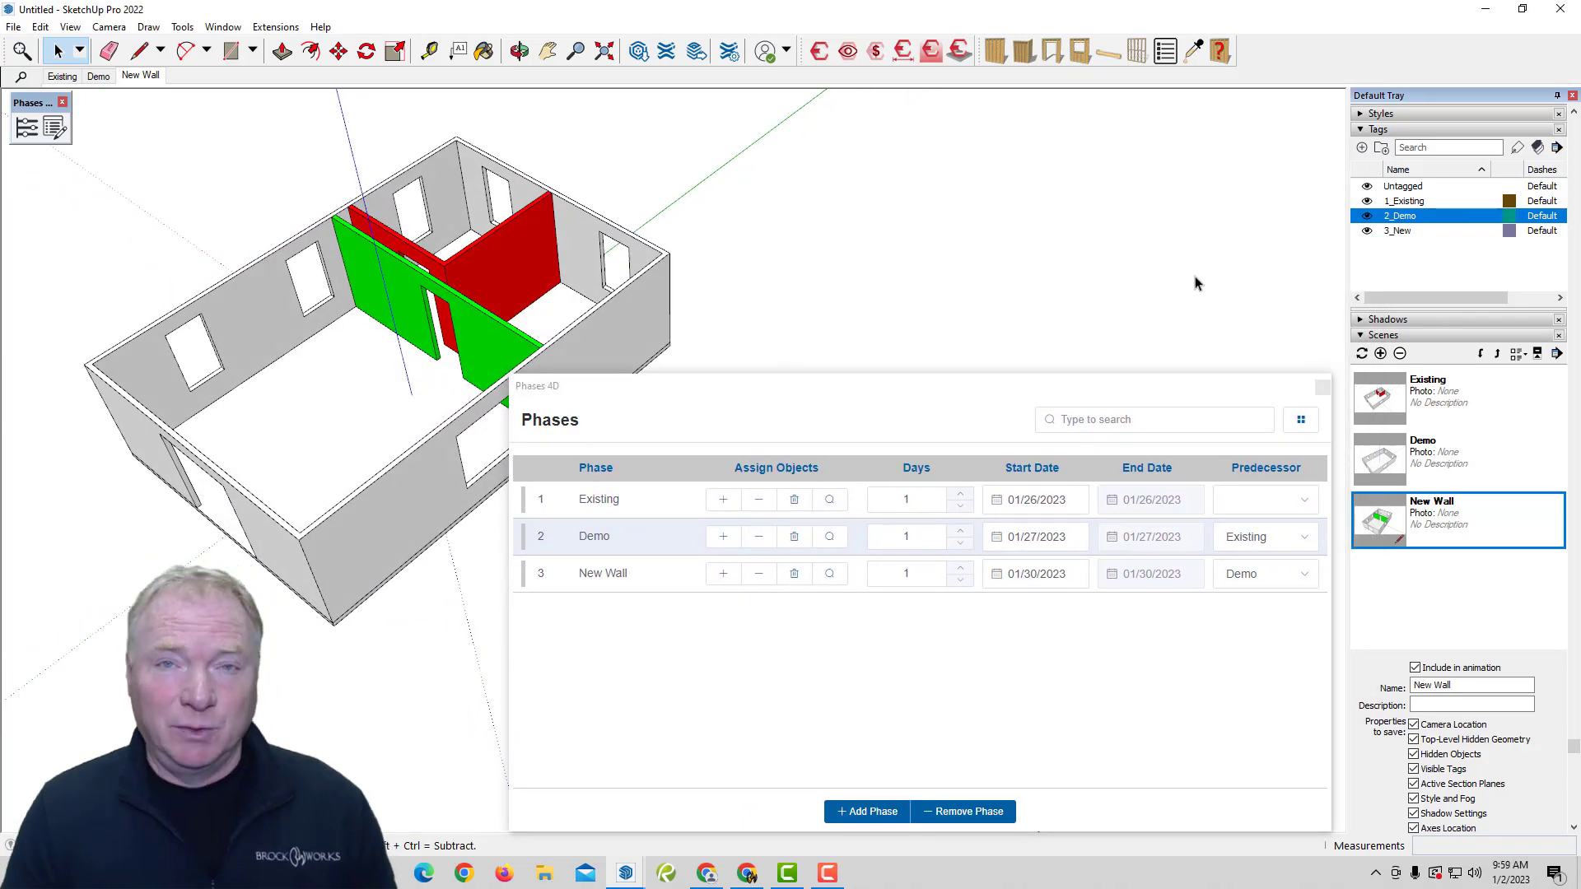
# - Assign the floor, the exterior walls and the red interior walls to the Existing phase as additive objects
pyautogui.moveTo(1161, 284); pyautogui.dragTo(666, 355, button='middle')
pyautogui.click(646, 338)
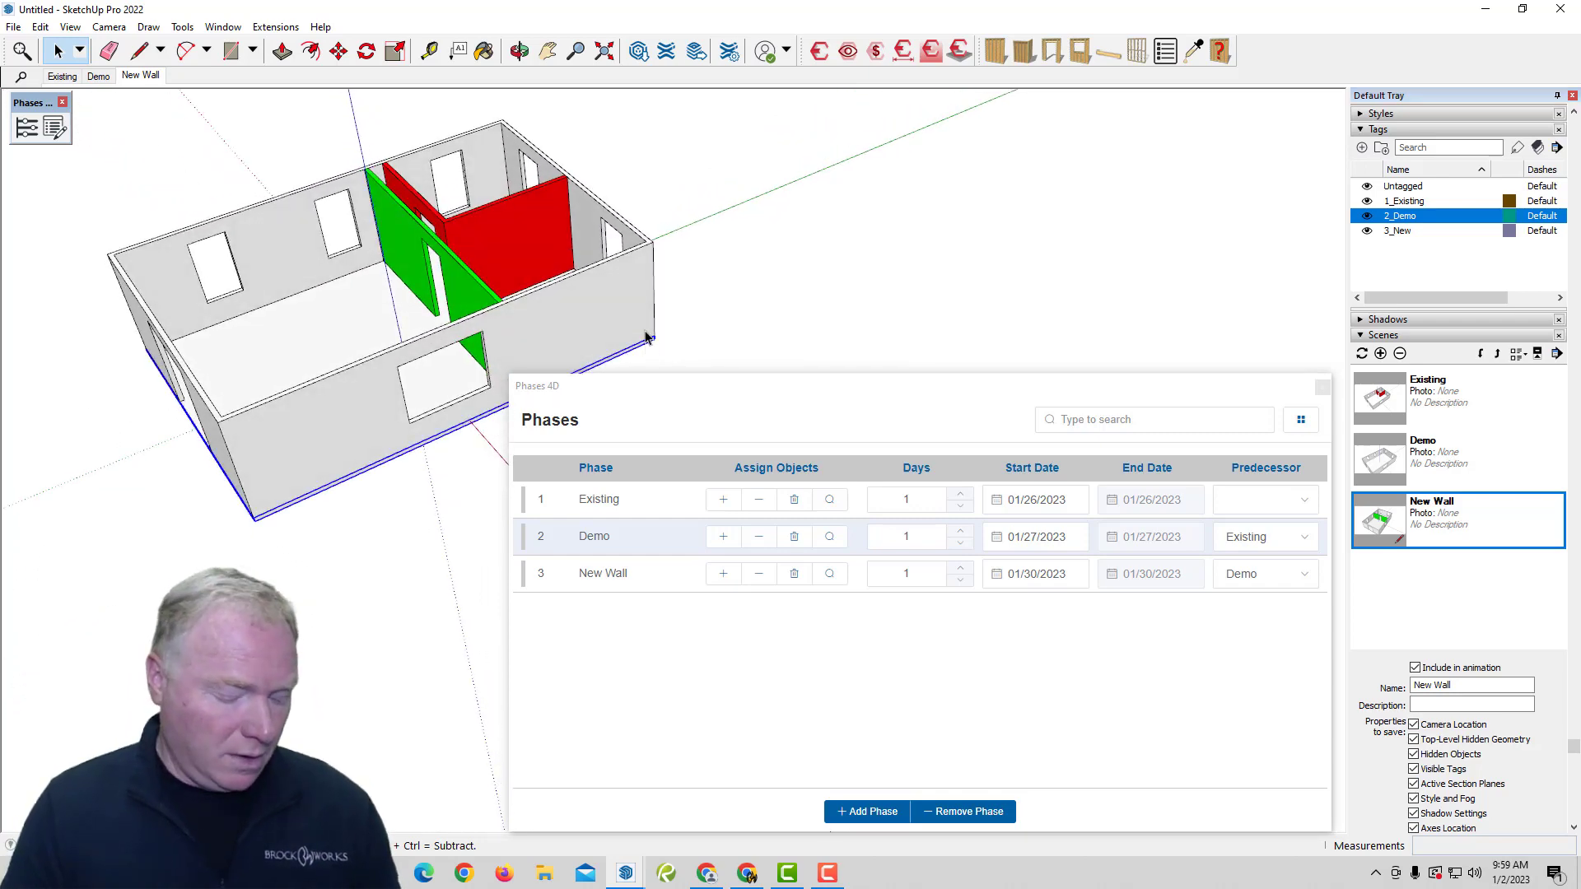
pyautogui.tripleClick(644, 323)
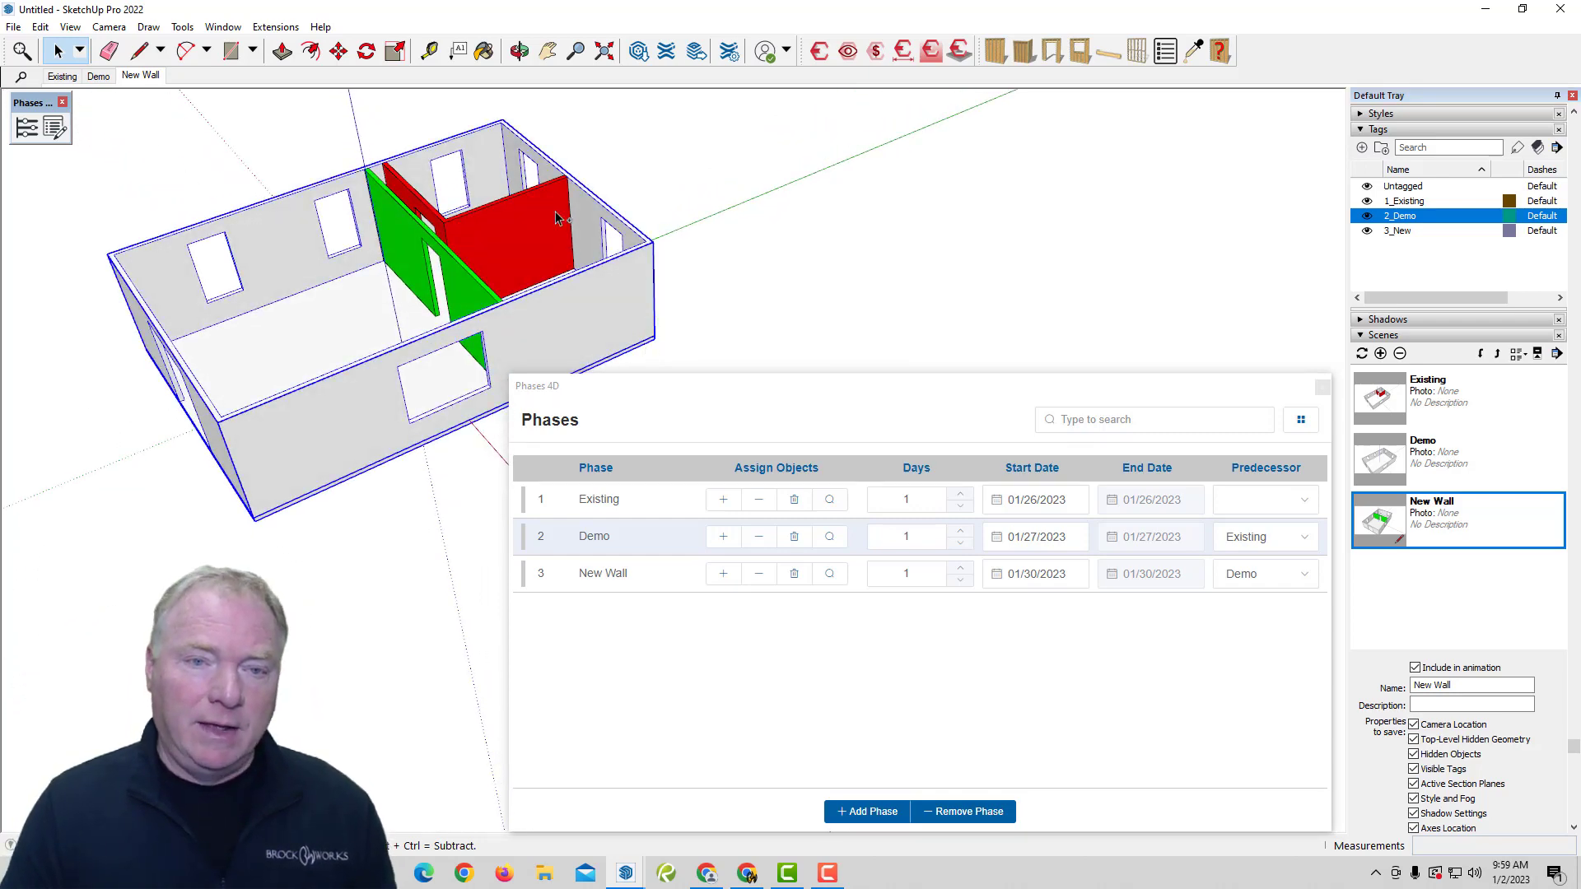
pyautogui.moveTo(1169, 445); pyautogui.dragTo(710, 510, button='middle')
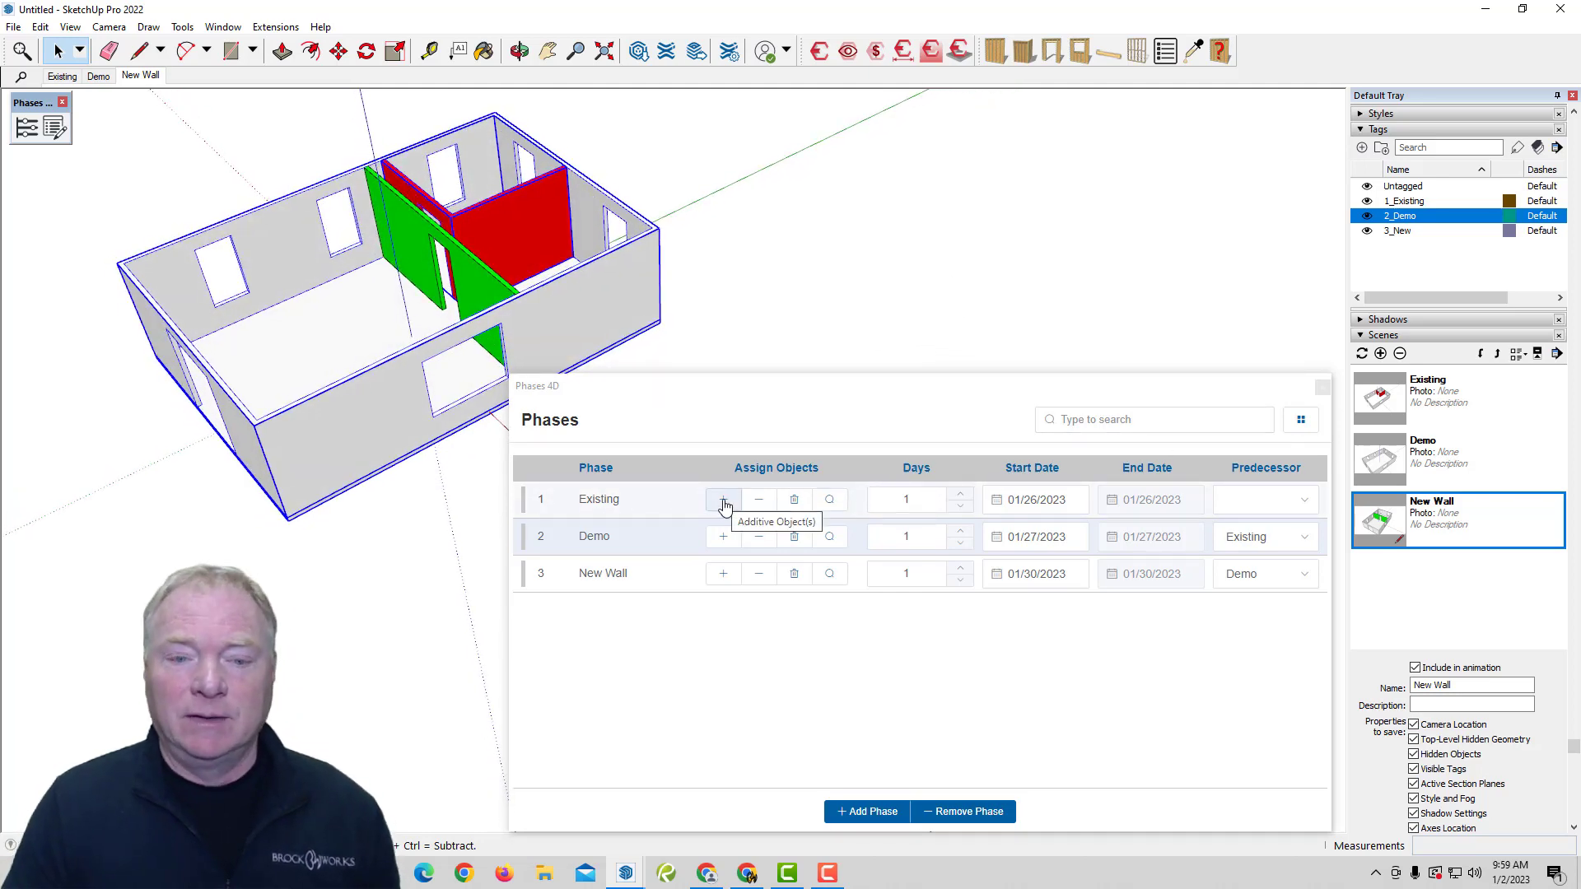
pyautogui.click(724, 502)
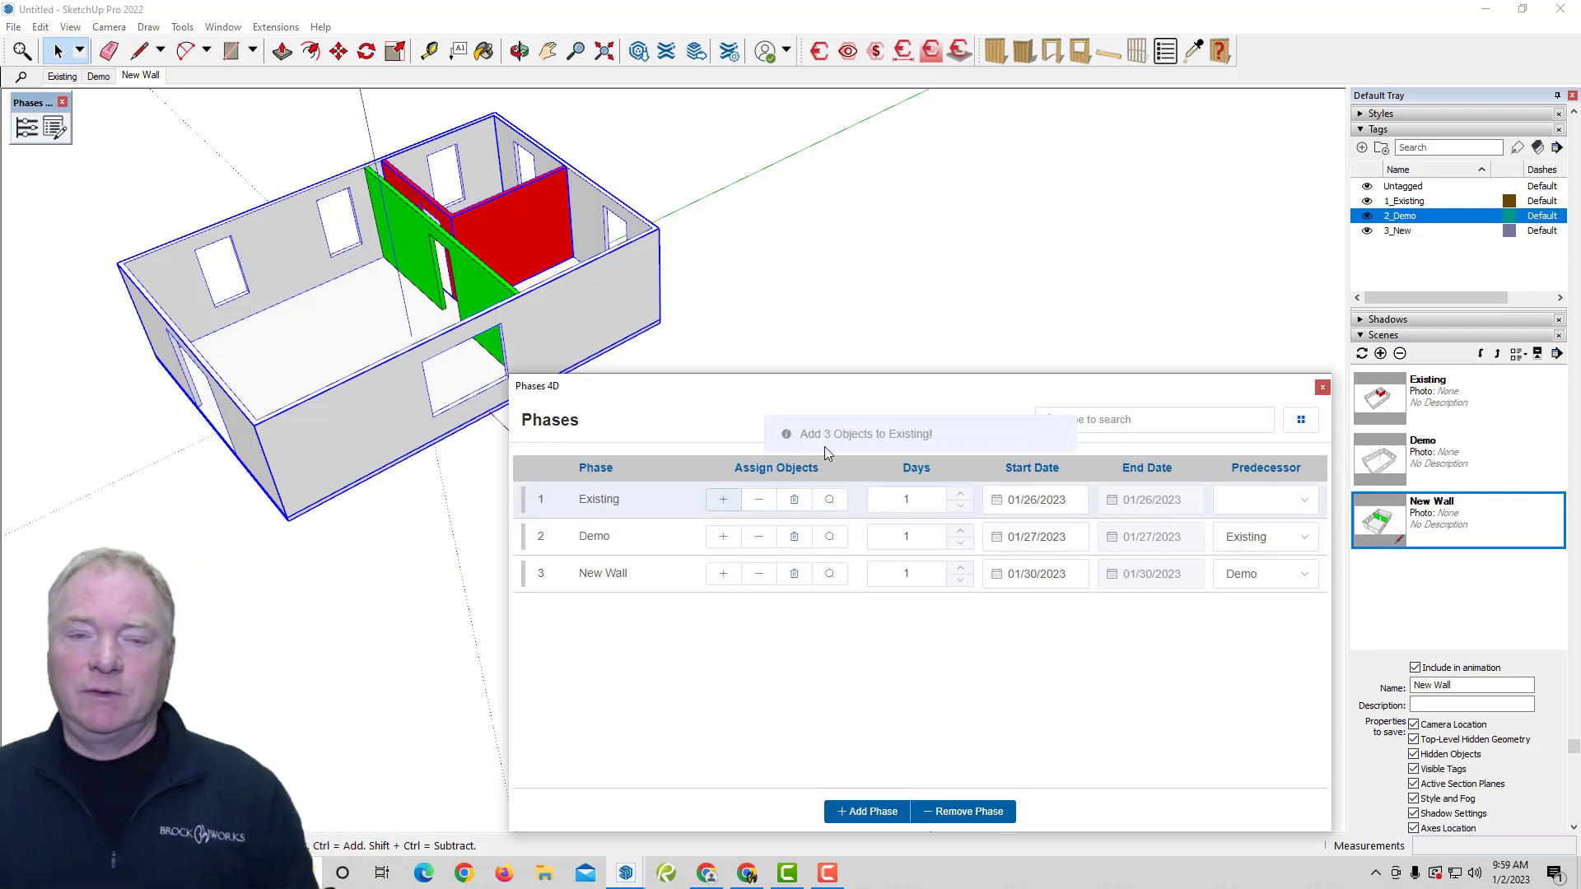
# - Assign only the red interior walls to the Demo phase as a subtractive object
pyautogui.click(823, 272)
pyautogui.click(535, 211)
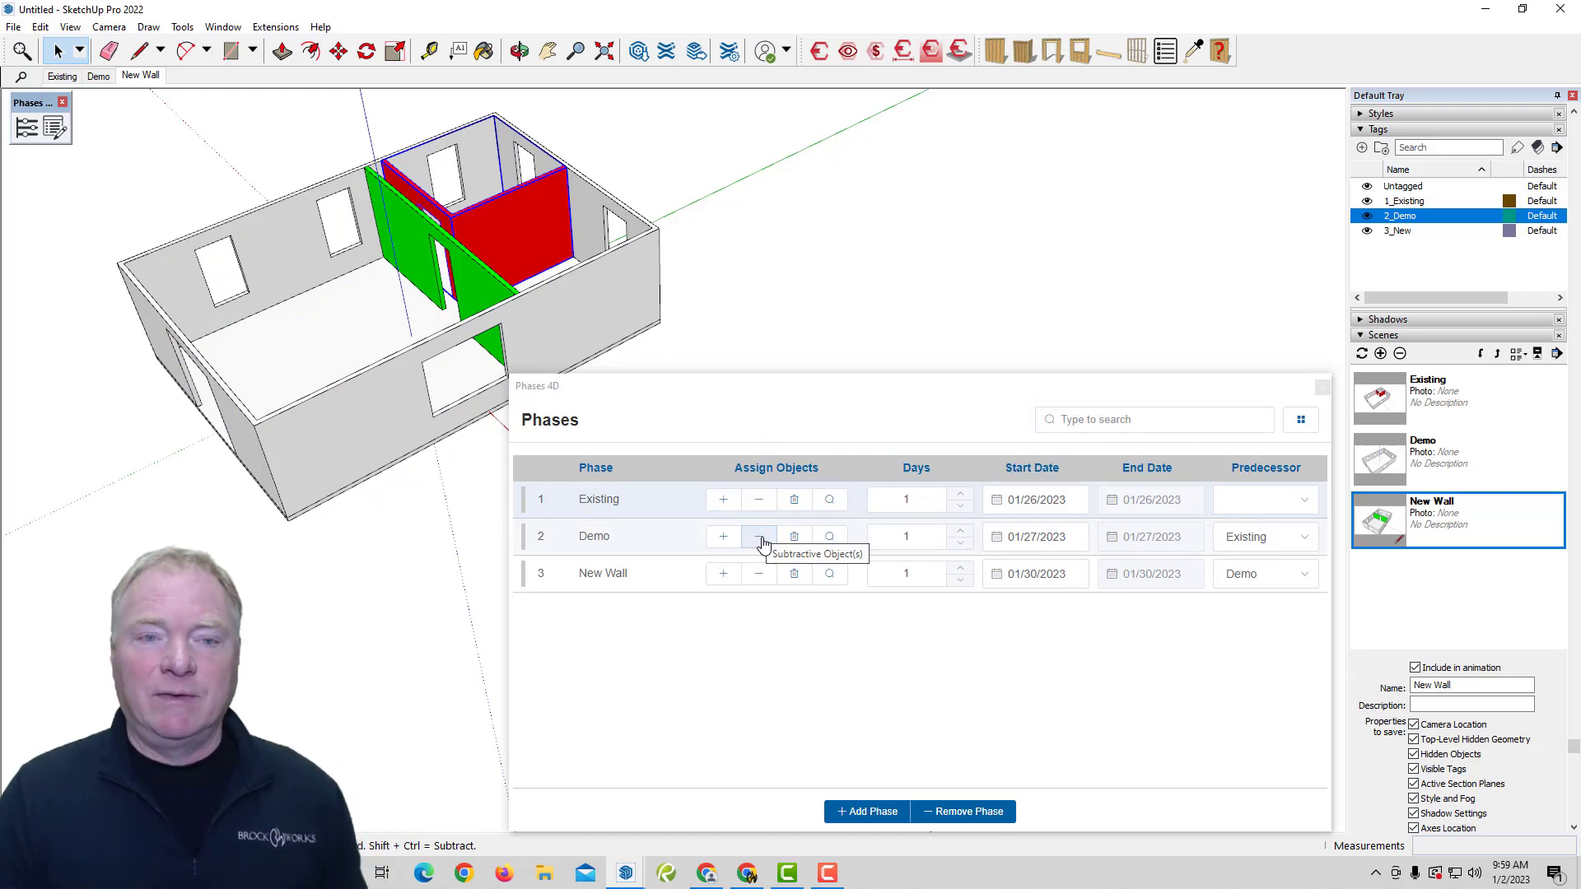
pyautogui.click(760, 540)
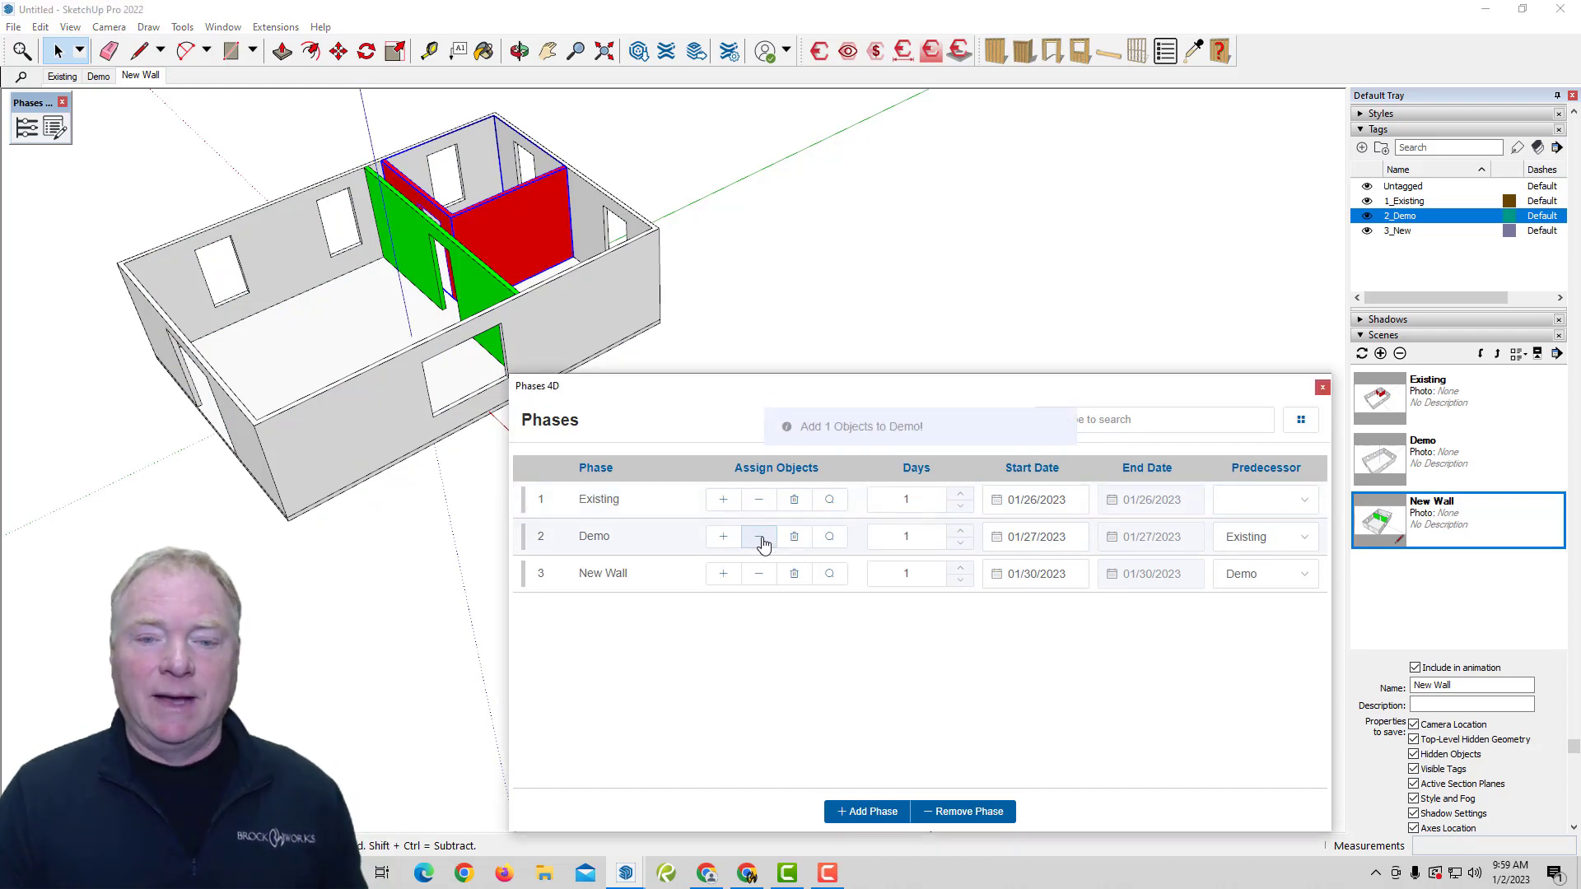
# - Assign the green interior wall to the New Wall phase as an additive object and clear the selection
pyautogui.click(483, 281)
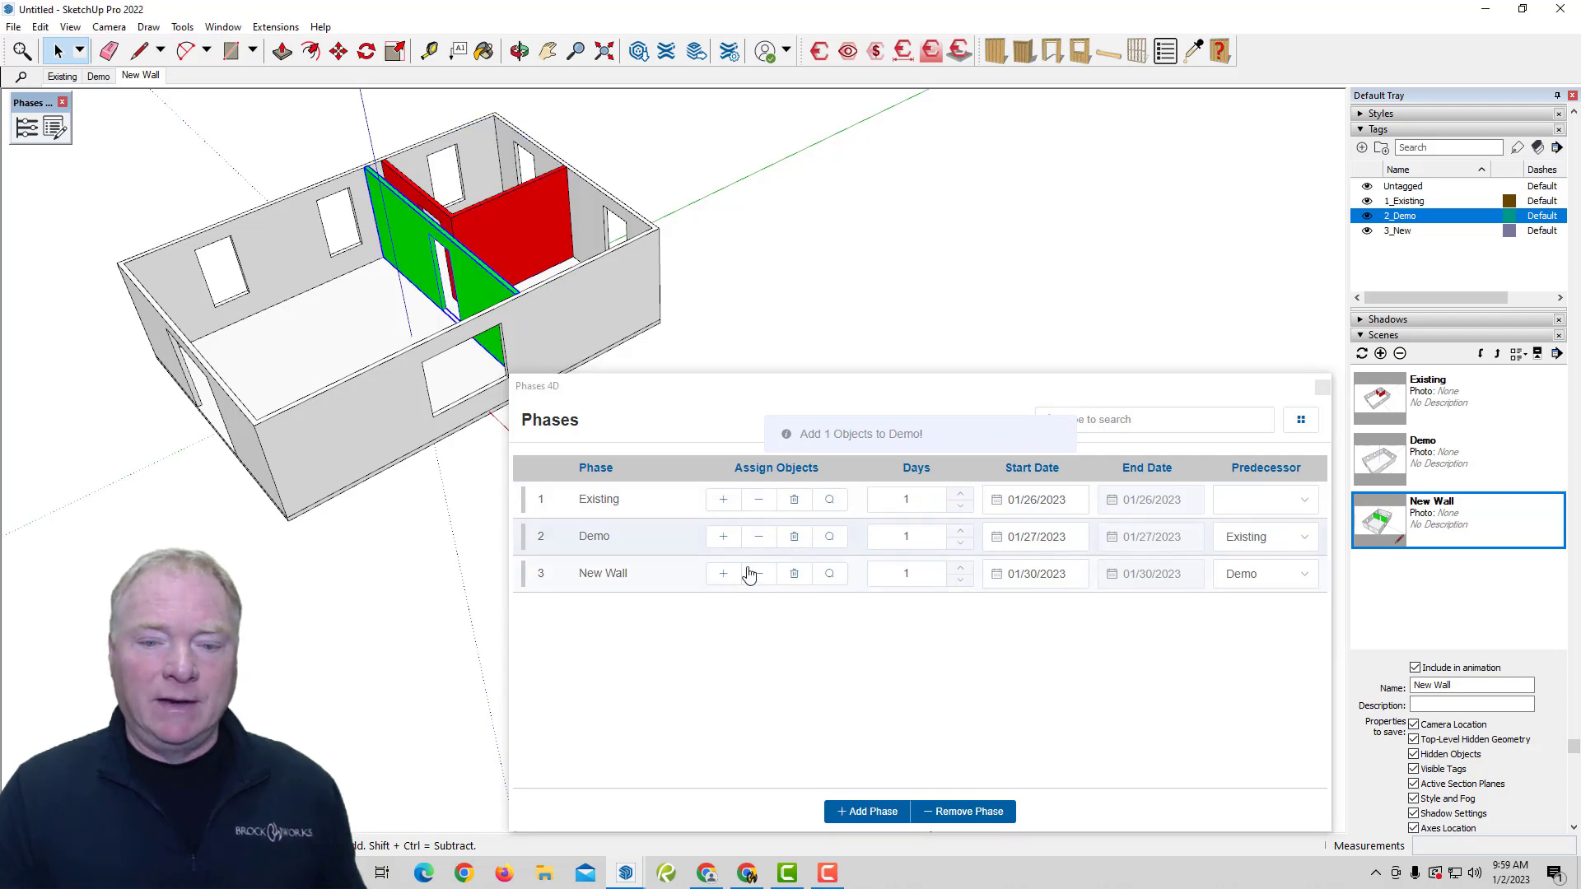
pyautogui.click(724, 574)
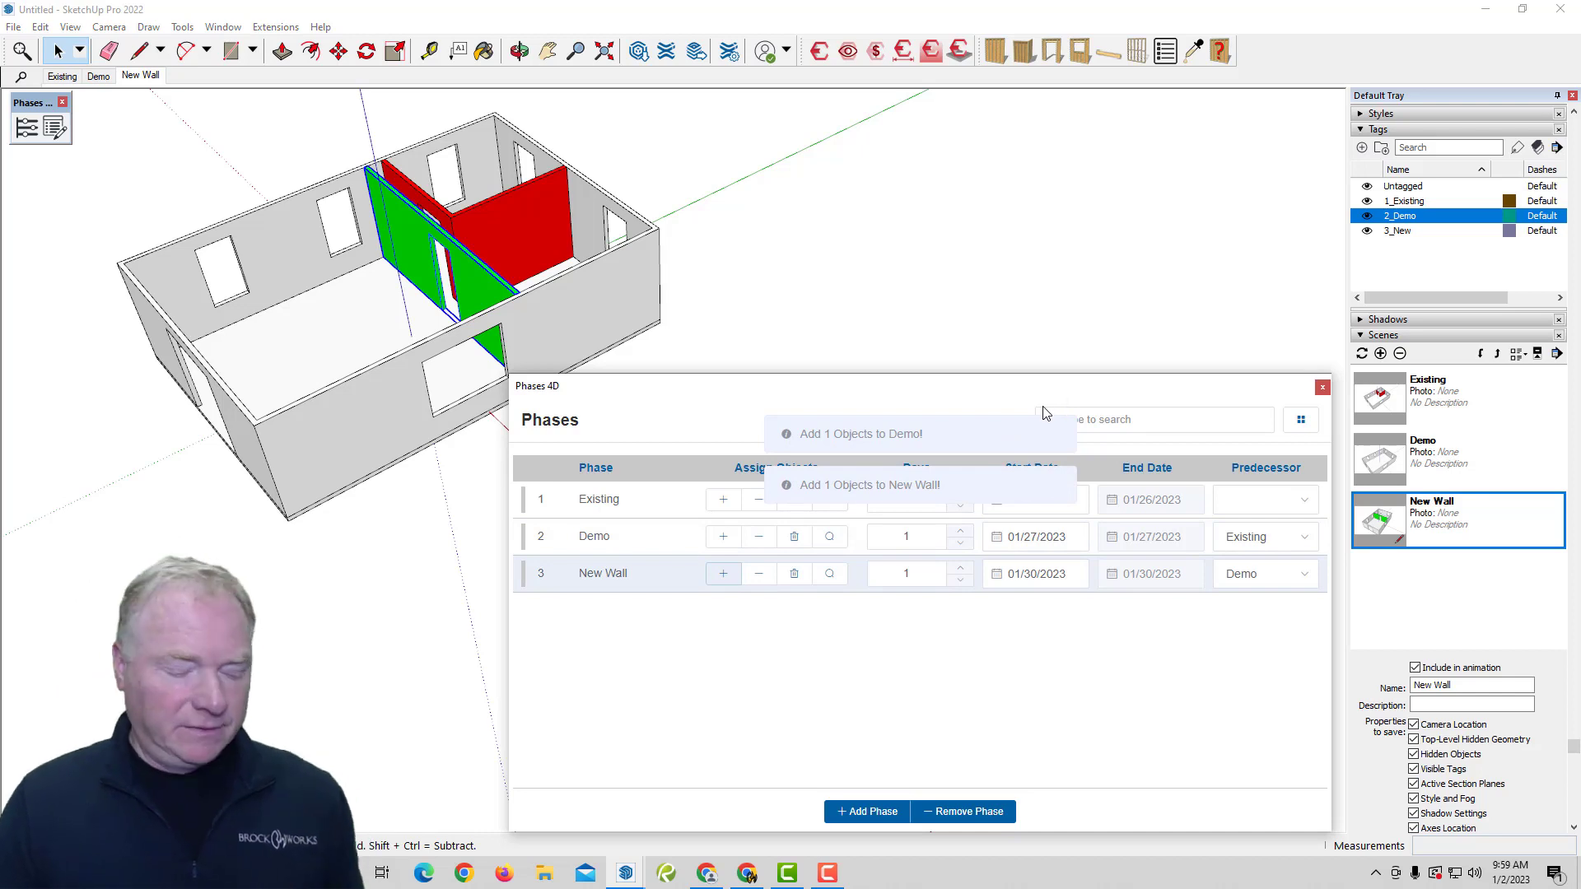
pyautogui.click(1056, 326)
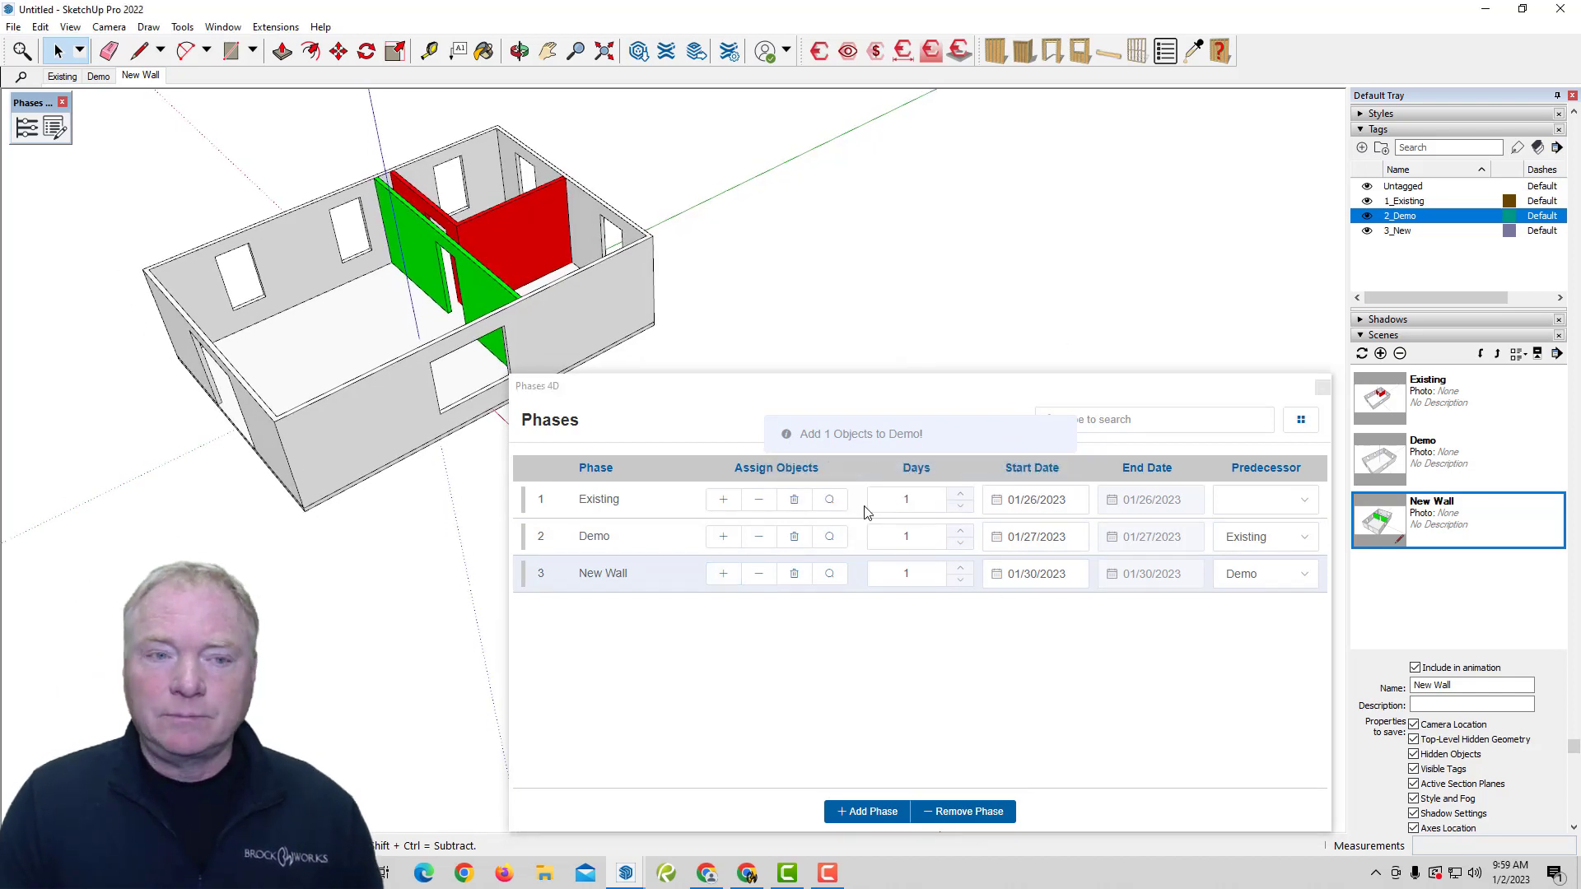
# - Preview the remodel on the phase timeline from Existing through New Wall, and close the timeline
pyautogui.click(27, 128)
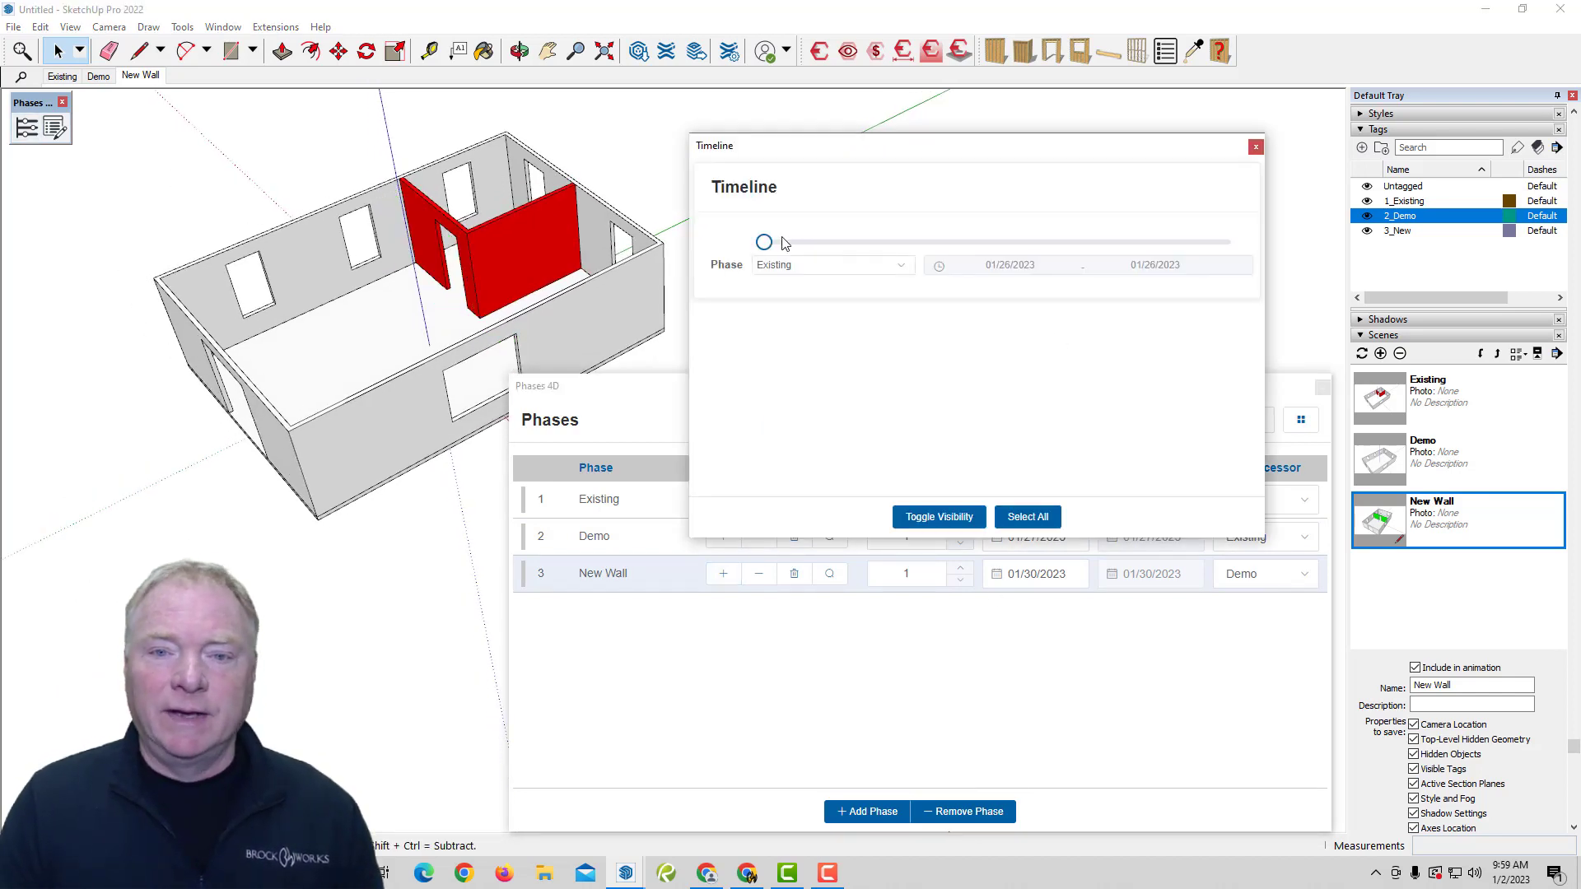
pyautogui.click(764, 242)
pyautogui.moveTo(764, 242); pyautogui.dragTo(1186, 250)
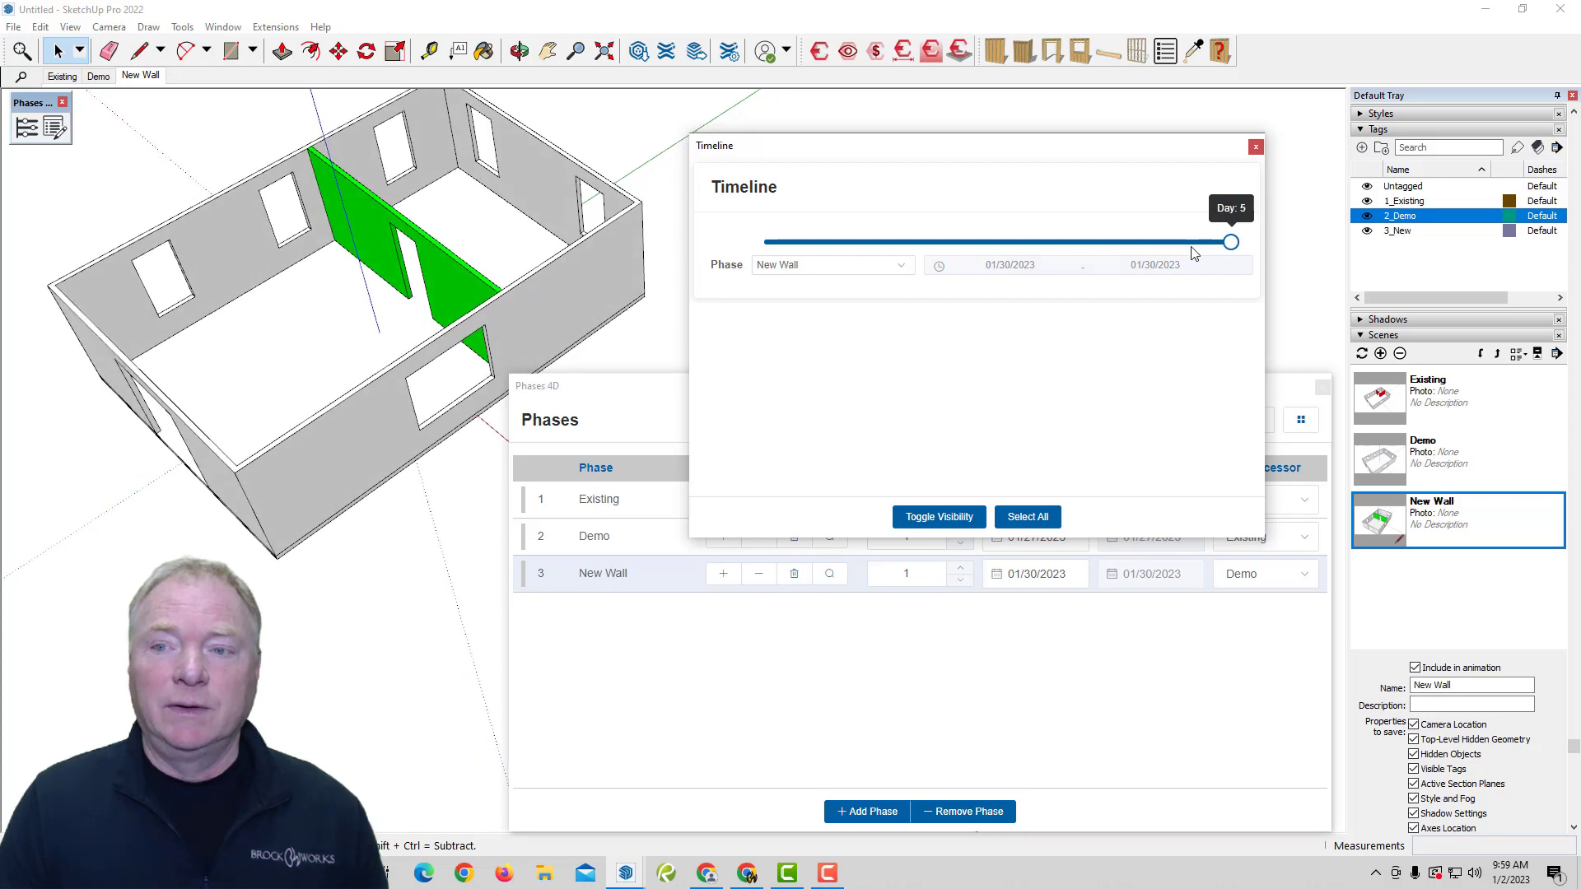
pyautogui.click(1258, 147)
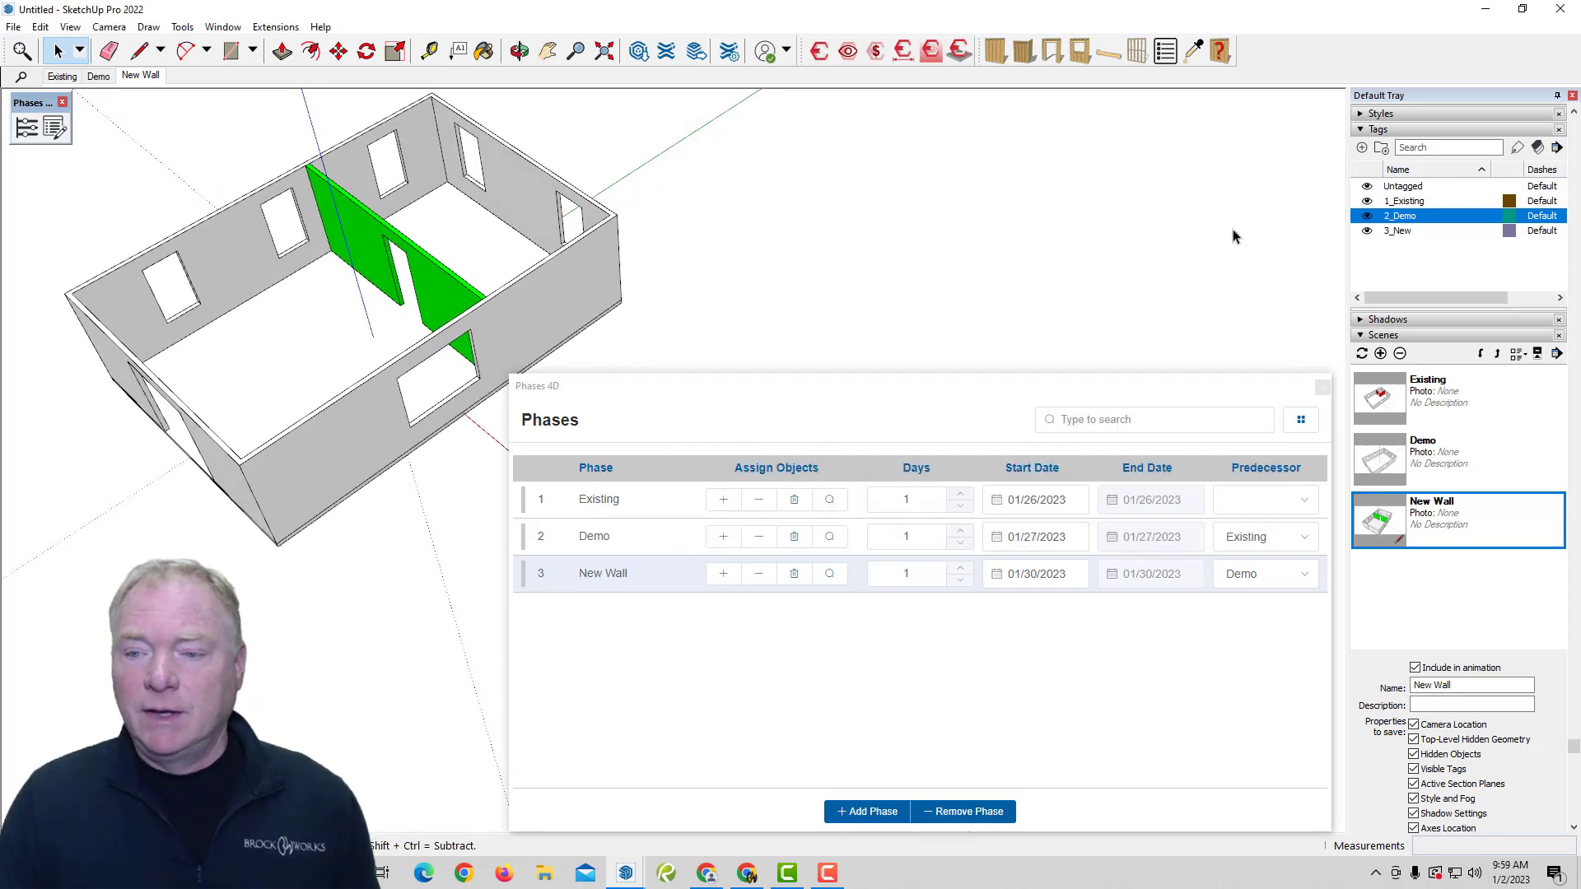
# - Review the calendar's excluded weekdays and holidays and the options for importing, exporting, updating and removing phases
pyautogui.click(1307, 422)
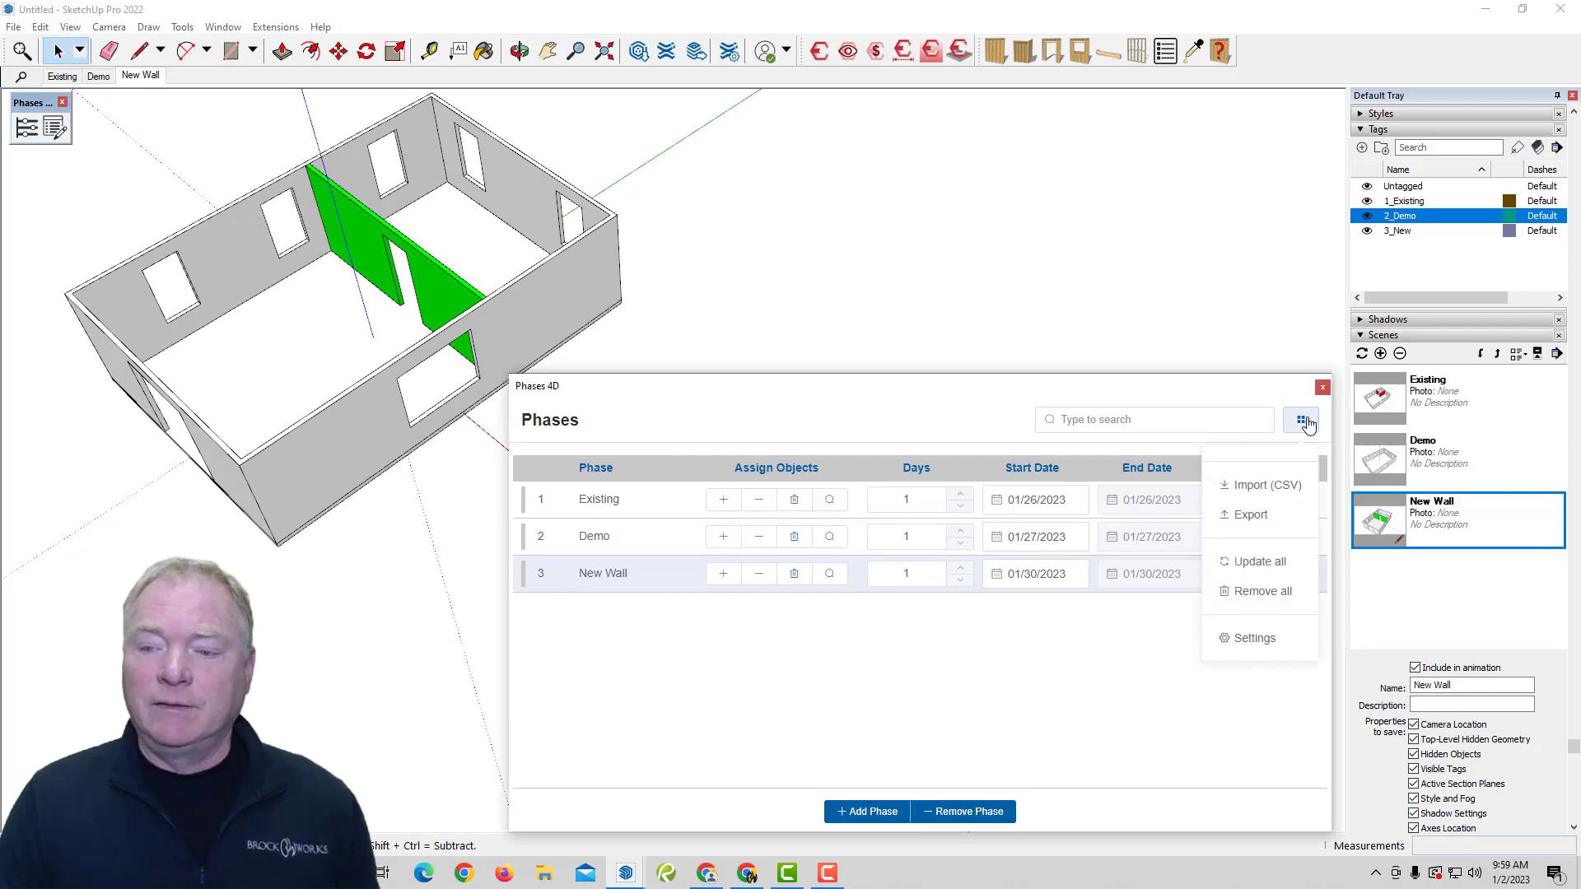
pyautogui.click(1248, 639)
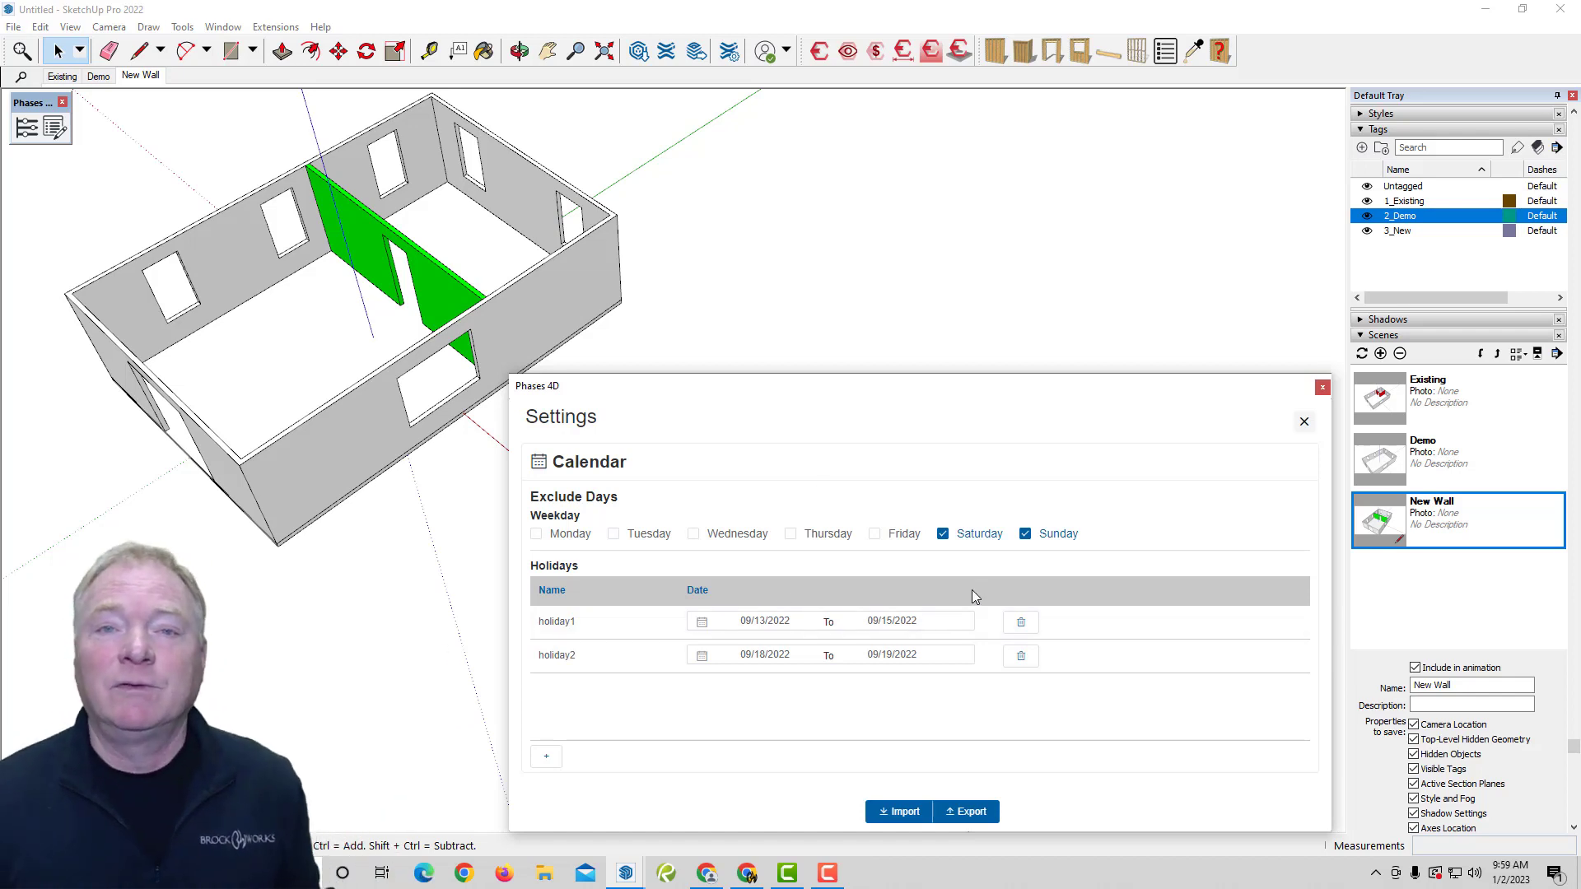
pyautogui.click(1322, 387)
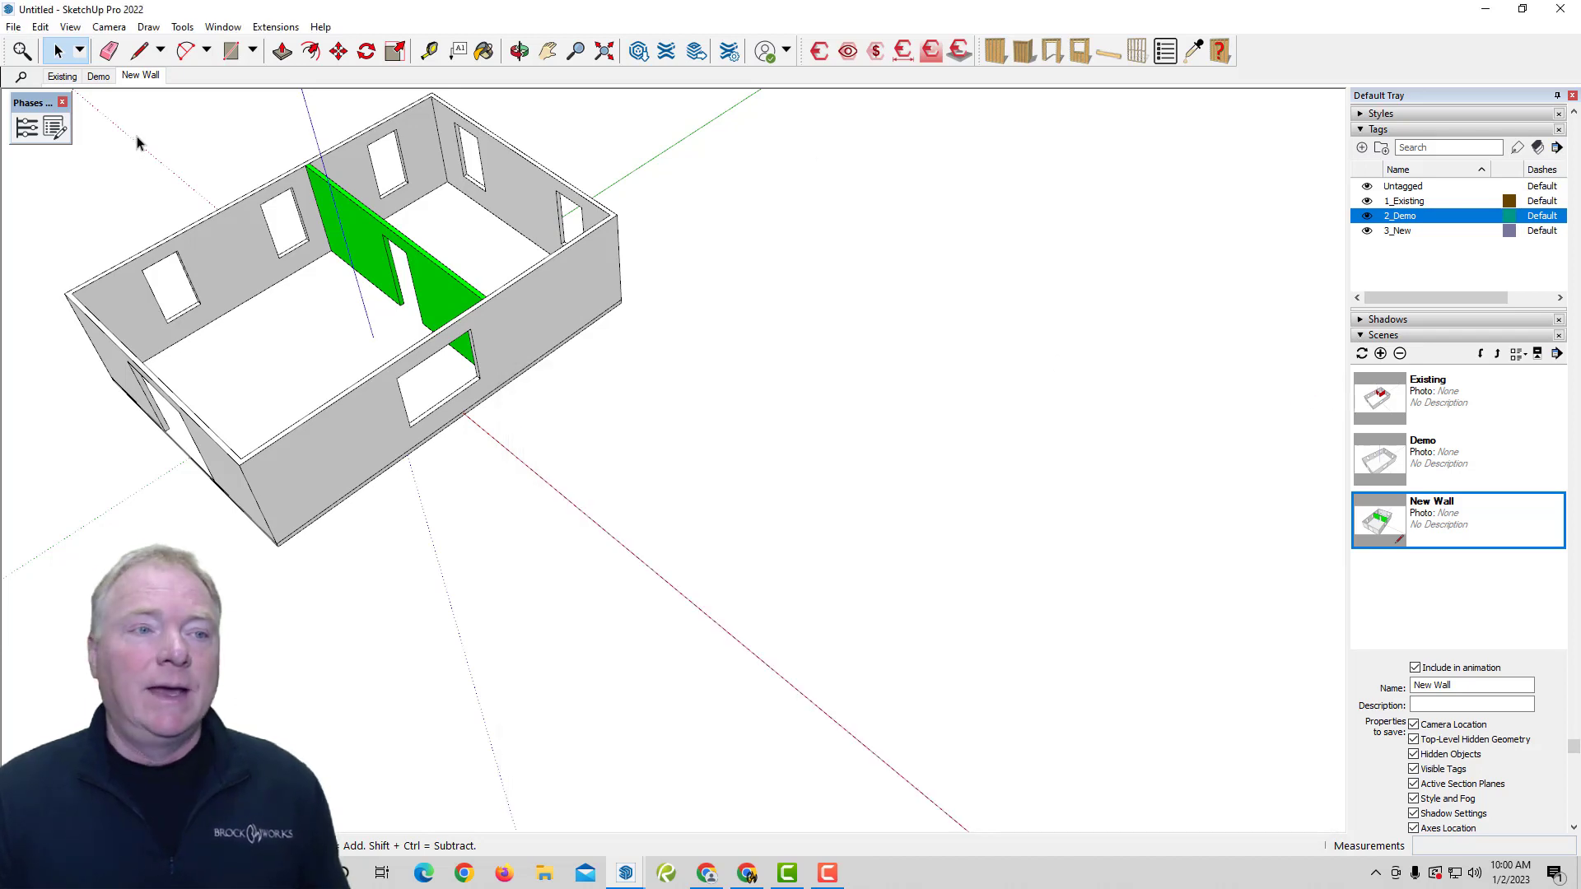
pyautogui.click(56, 127)
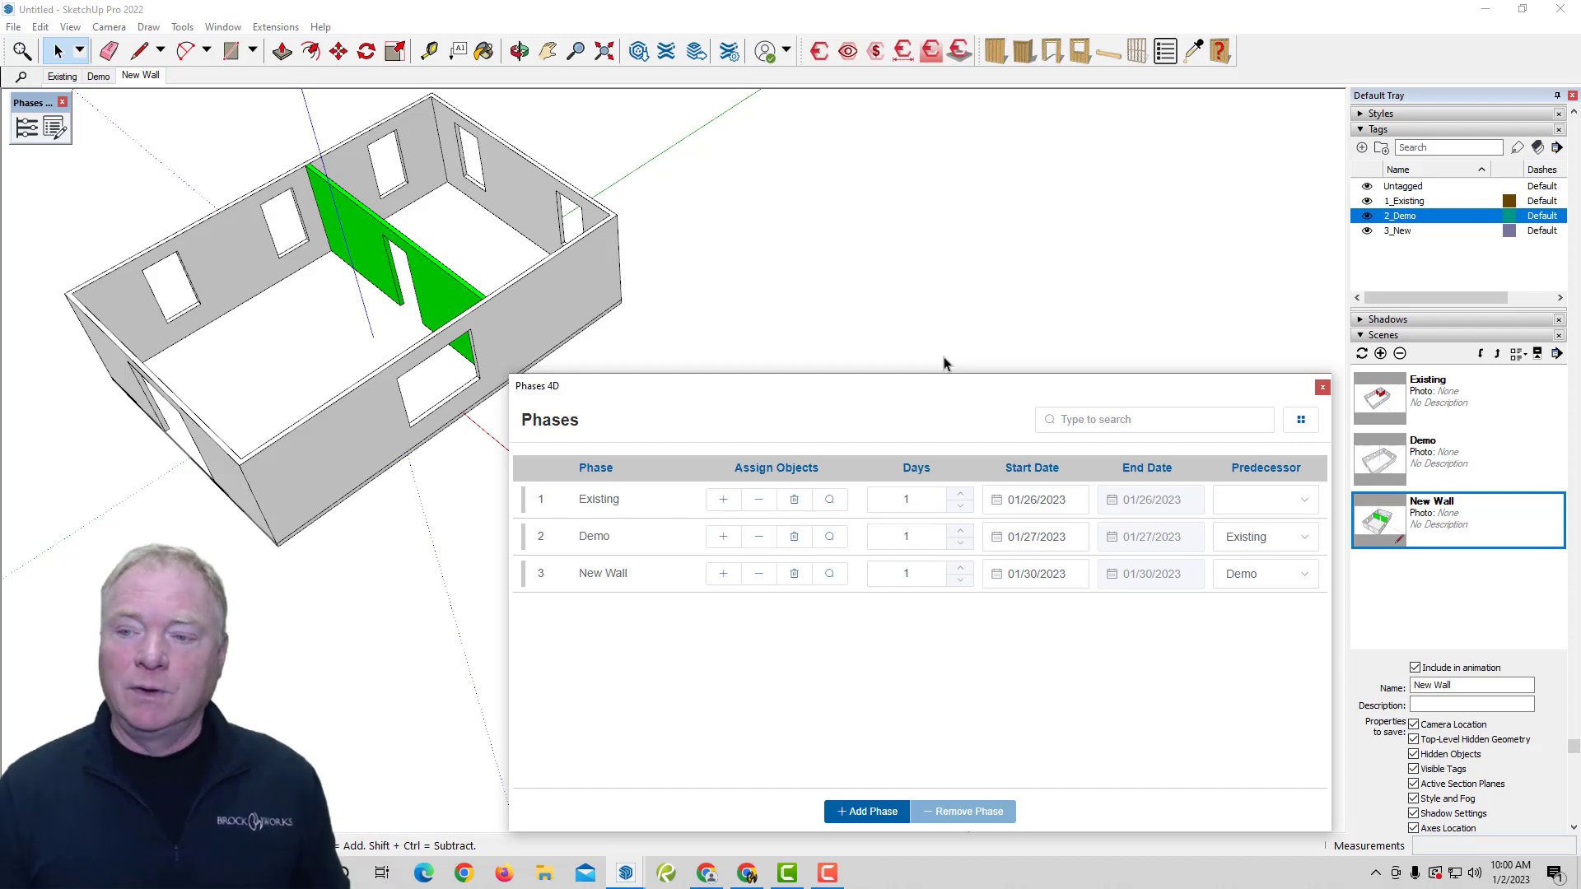
pyautogui.click(1301, 420)
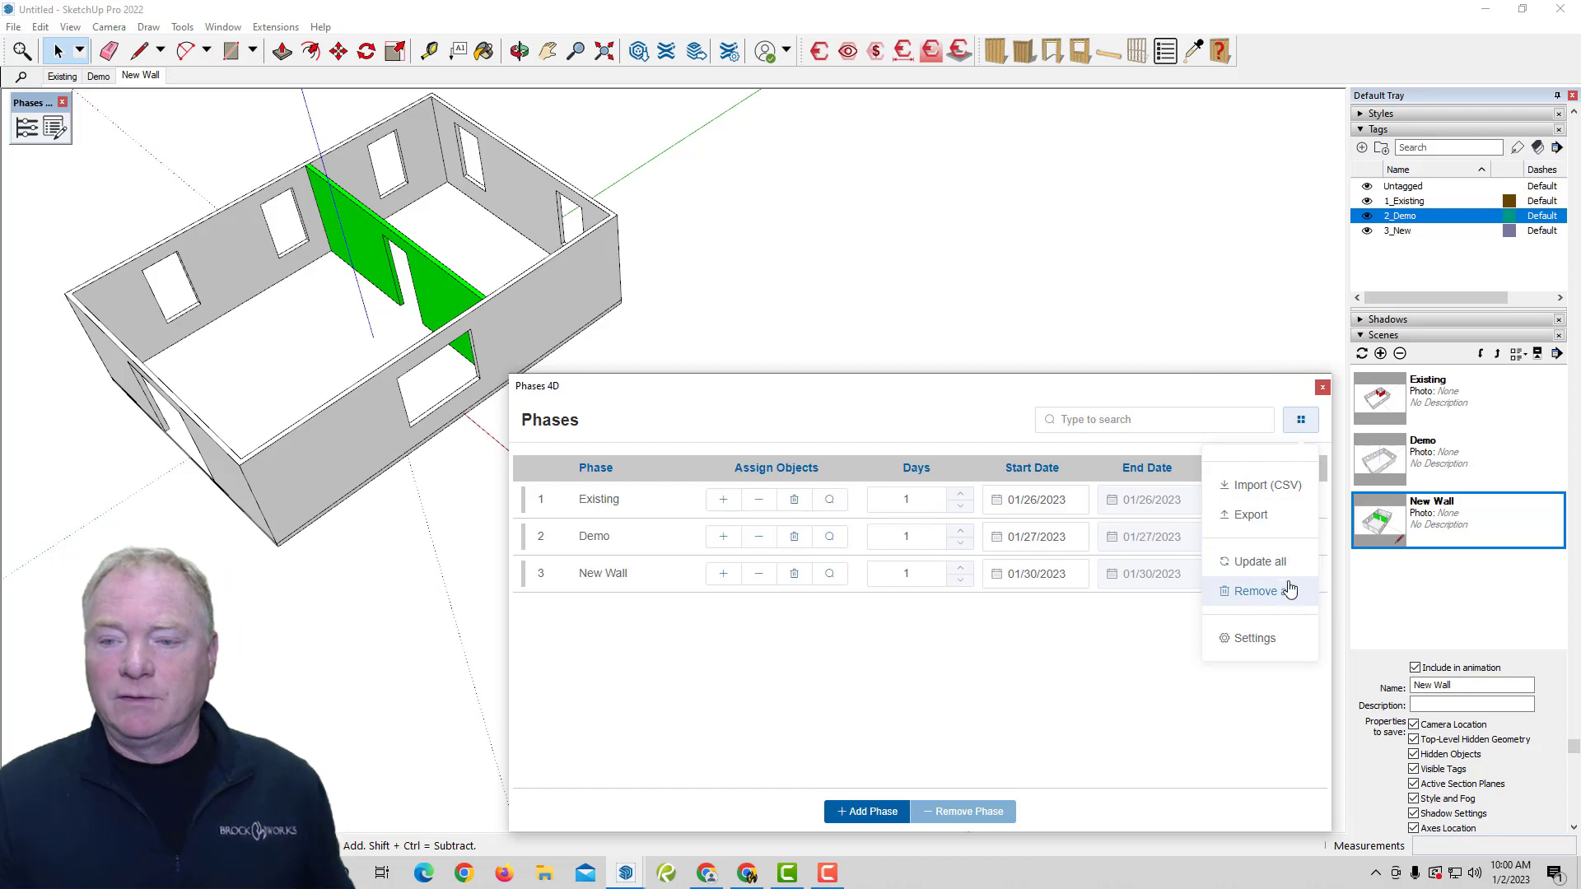
pyautogui.click(1322, 387)
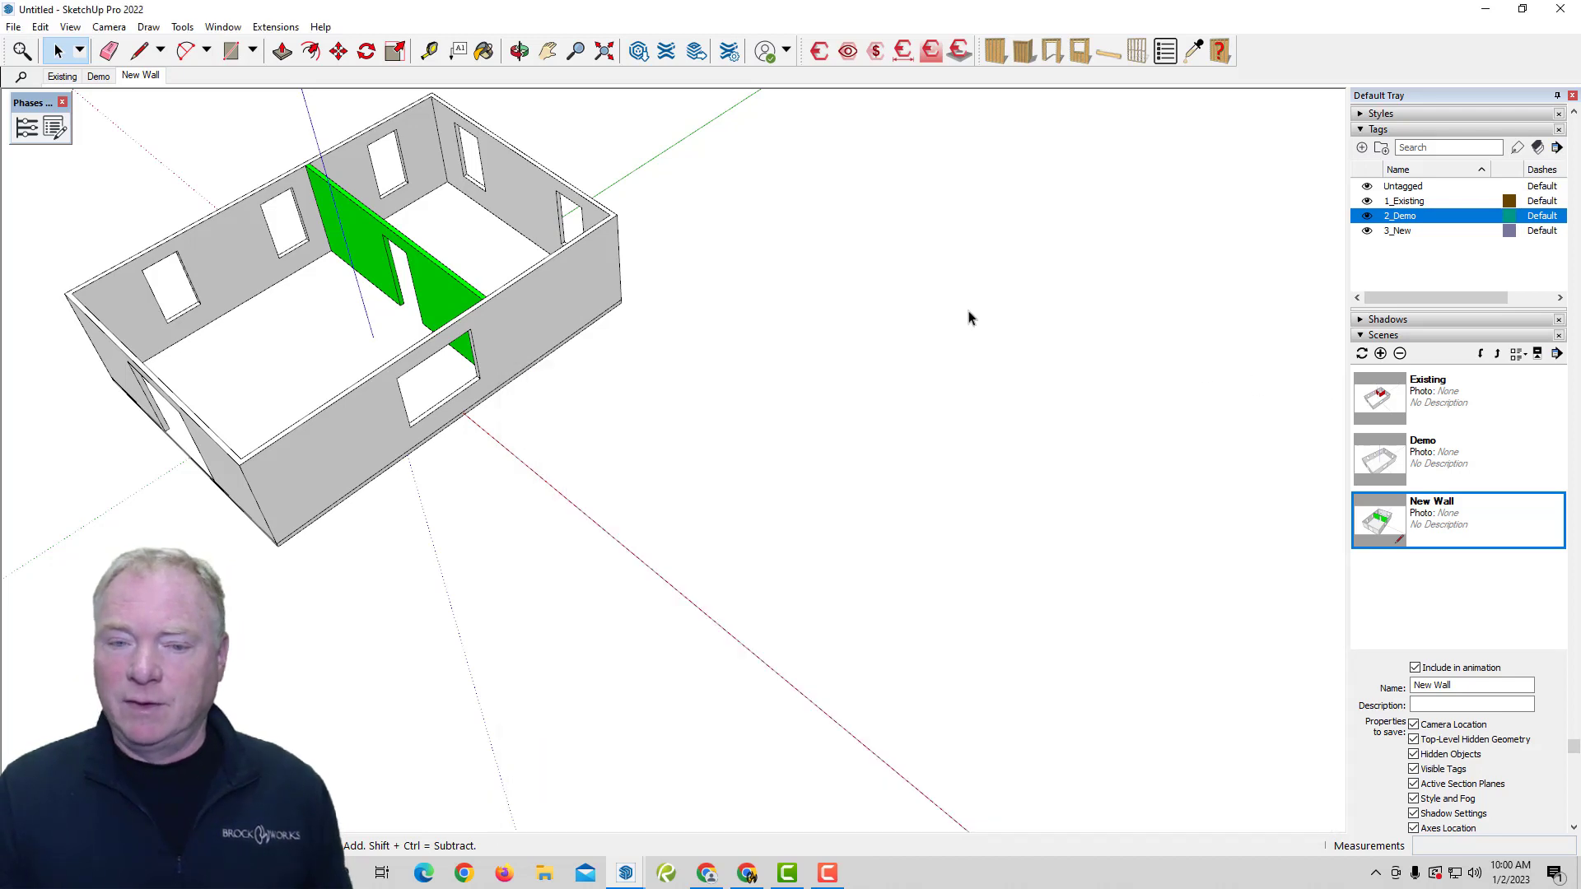
# - Show the timeline at Day 1 of the Existing phase and save this view as a new scene named Phases
pyautogui.click(27, 128)
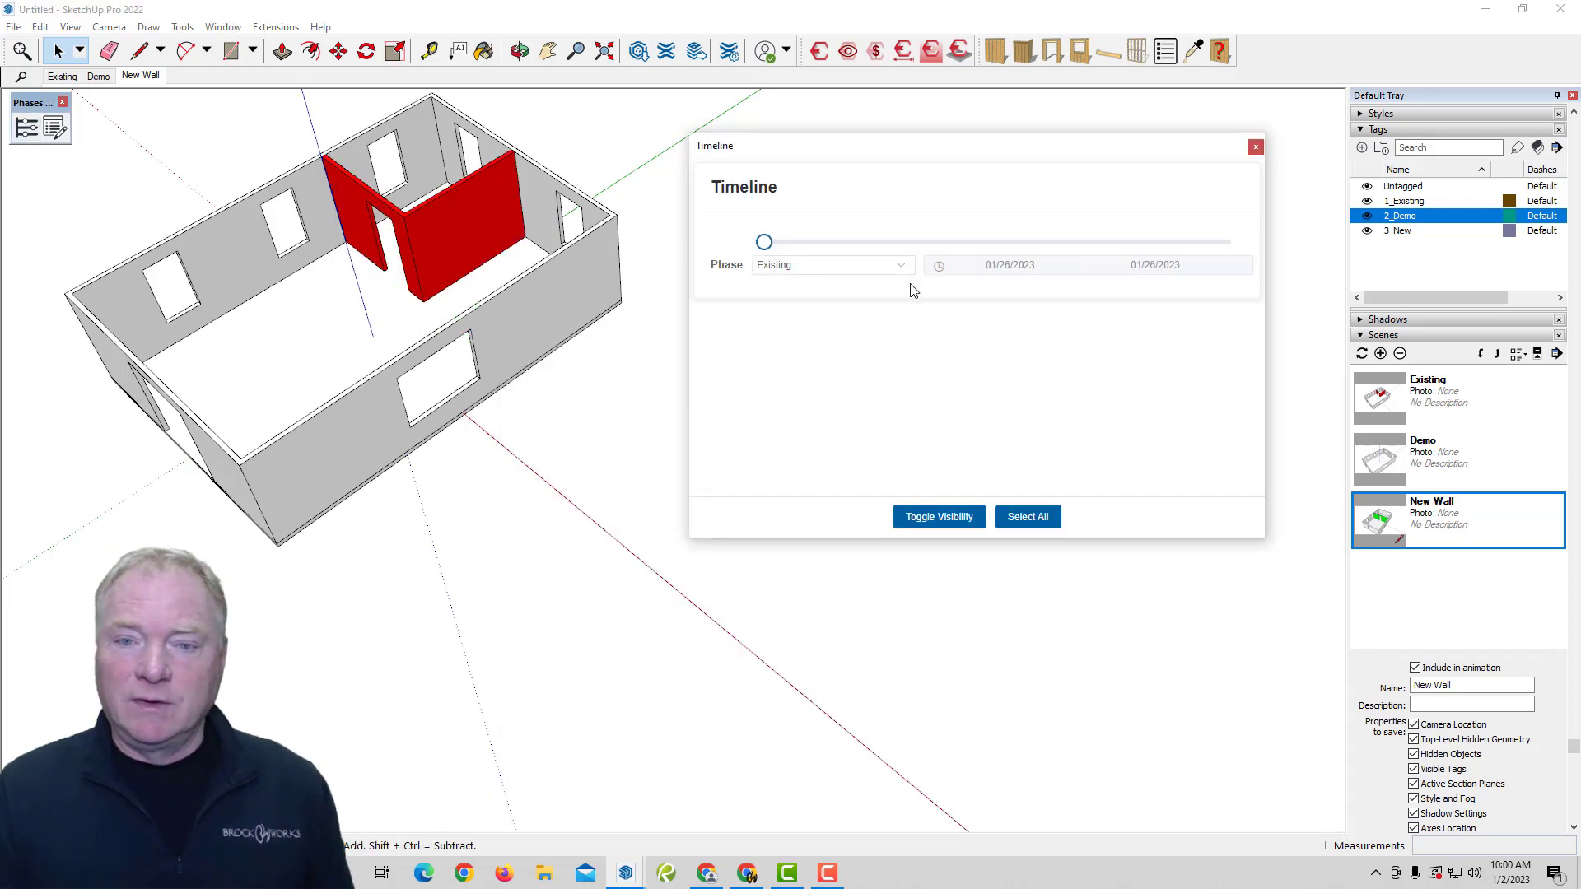
pyautogui.moveTo(764, 244); pyautogui.dragTo(887, 247)
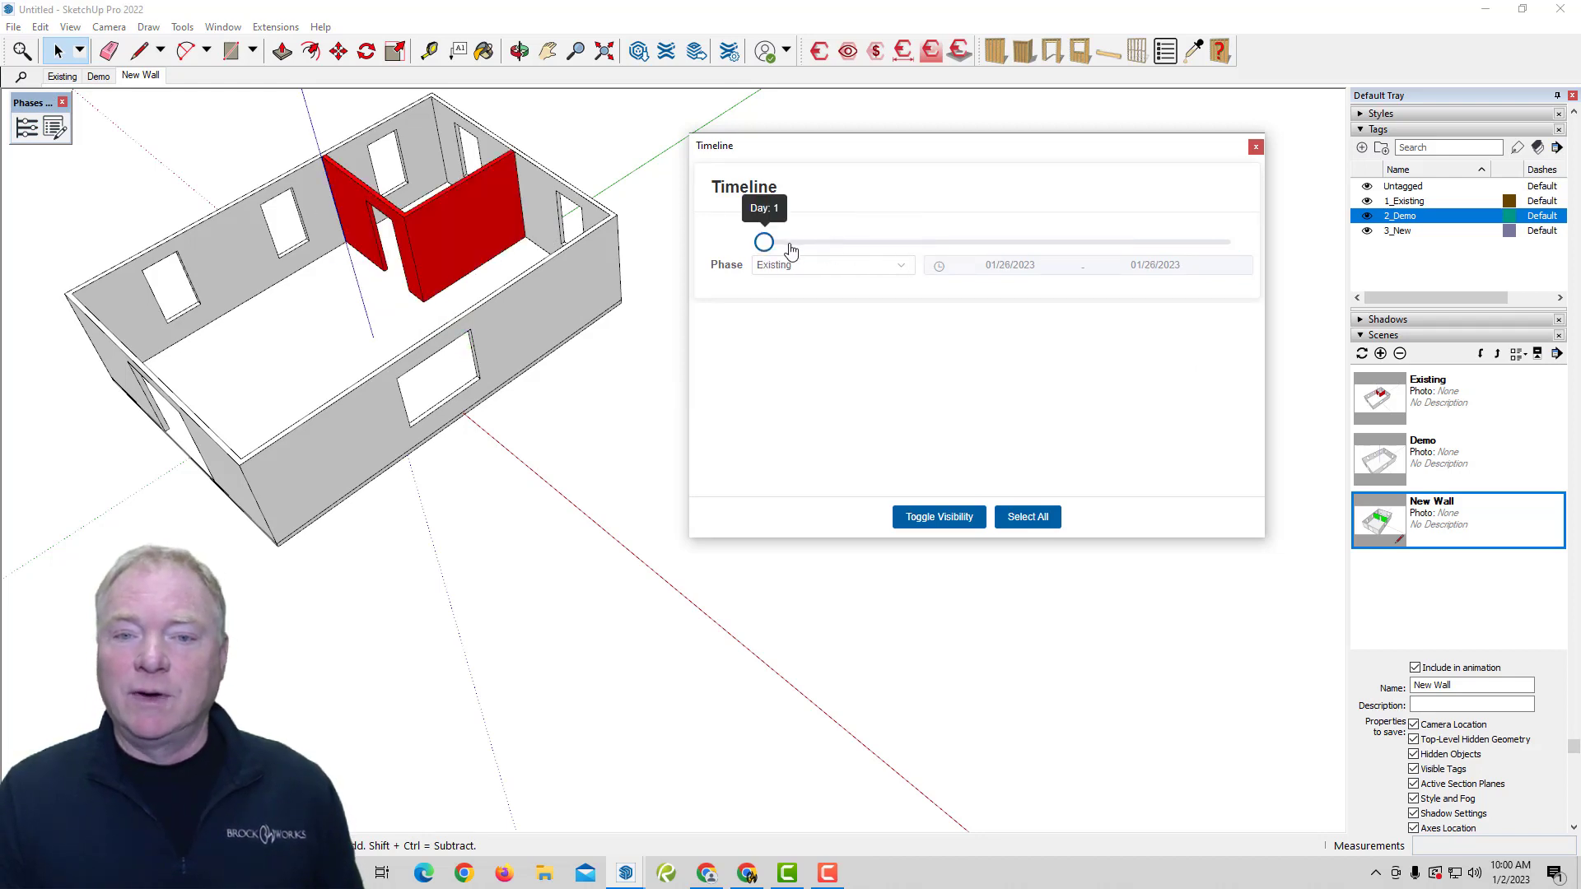
pyautogui.click(1380, 353)
pyautogui.moveTo(1465, 685); pyautogui.dragTo(1362, 681)
pyautogui.write('Pha')
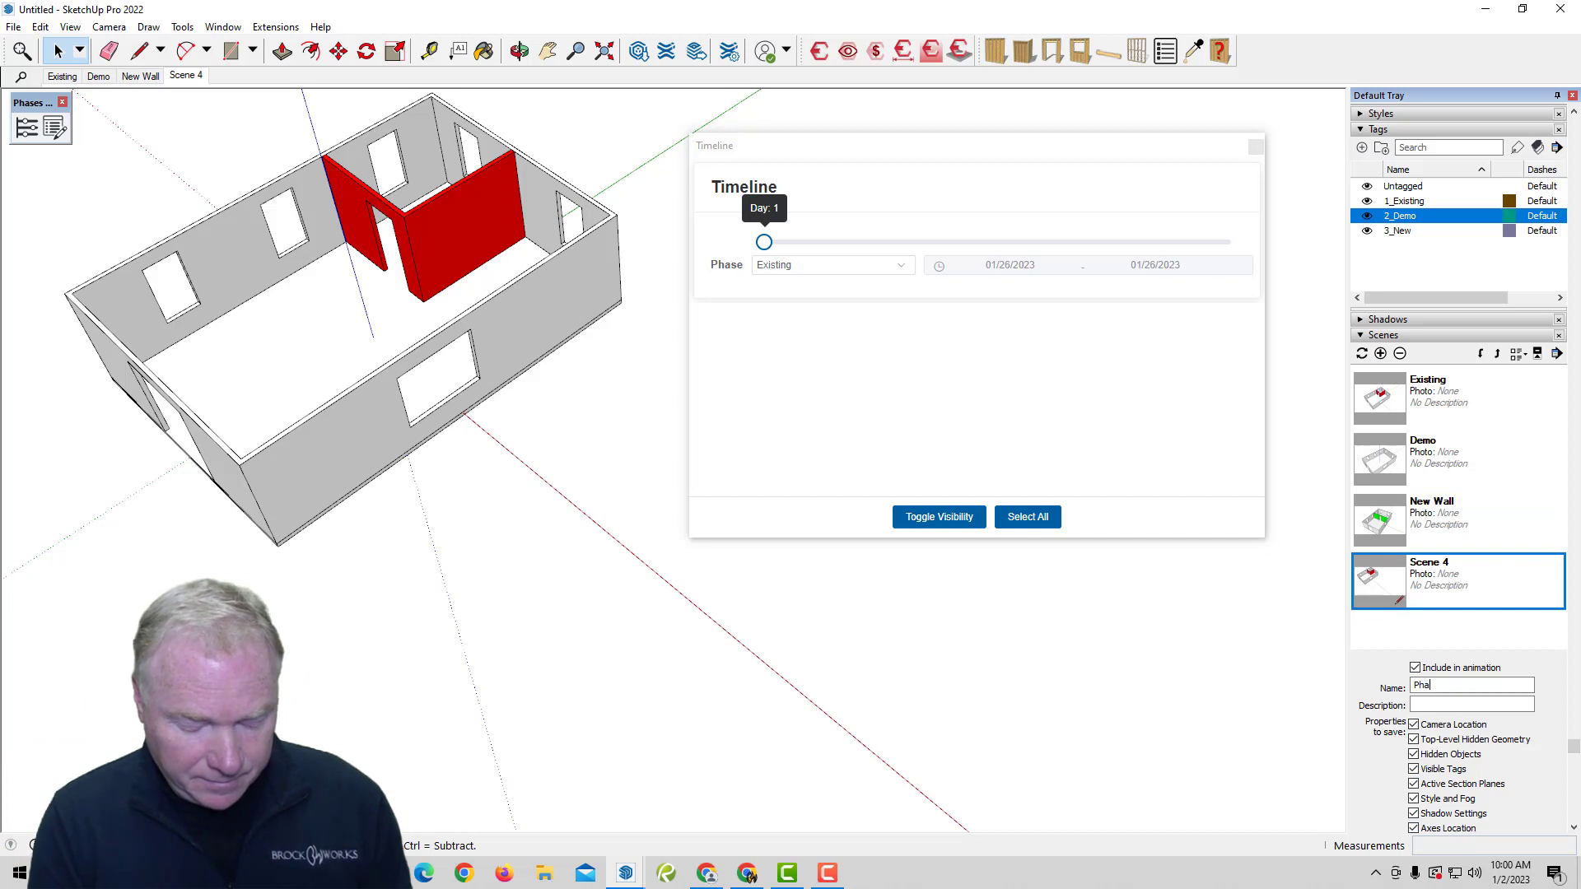
pyautogui.write('ses')
pyautogui.press('Return')
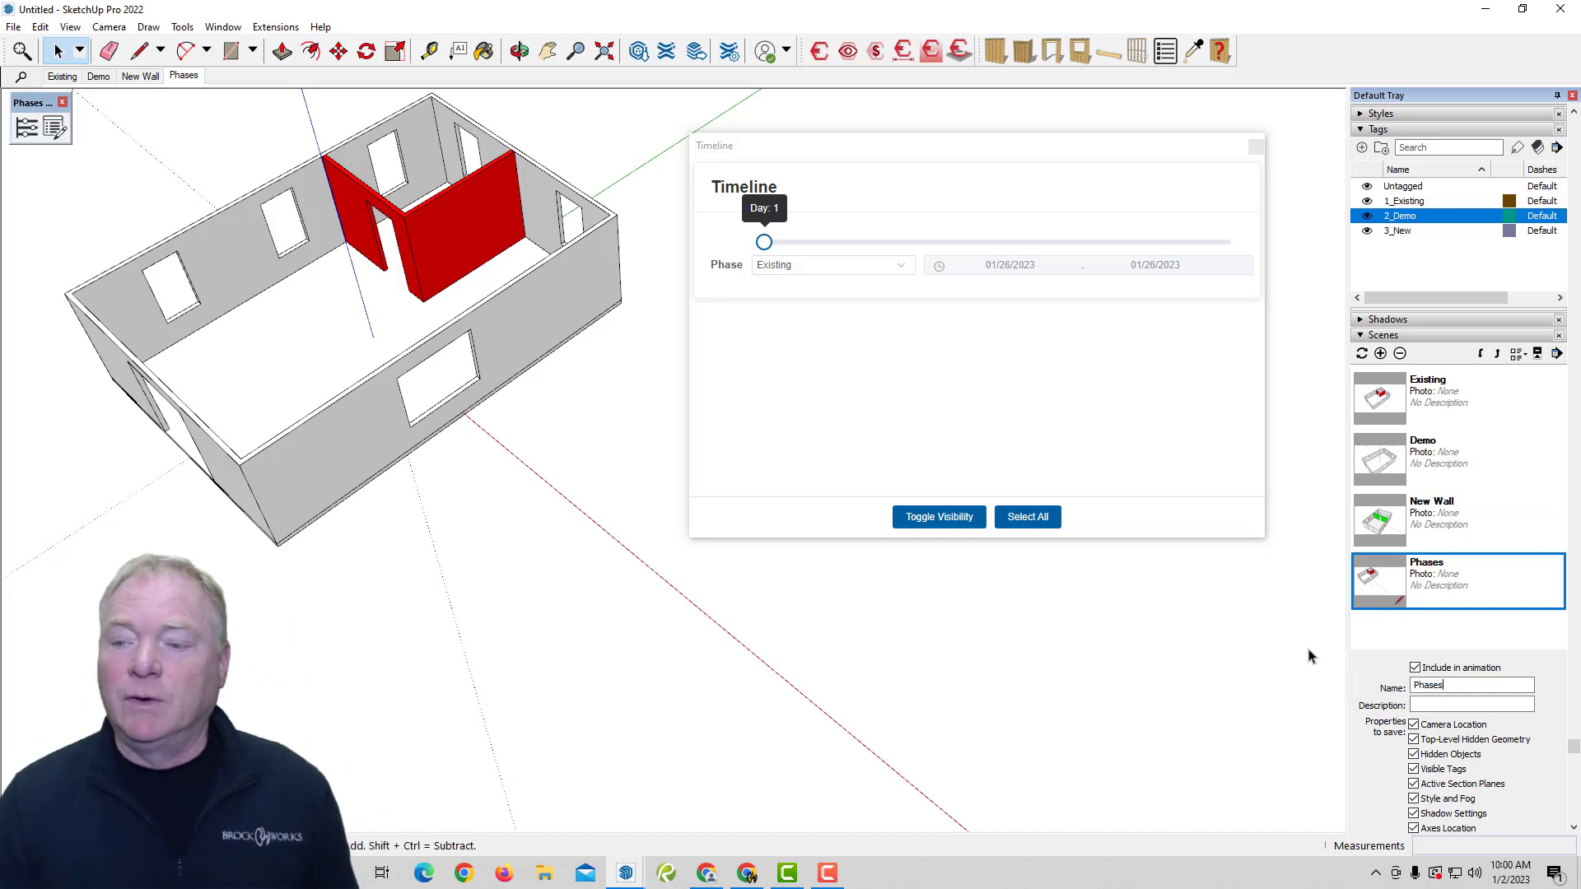
# - Delete the Existing, Demo and New Wall scenes, keeping only the Phases scene
pyautogui.click(1455, 517)
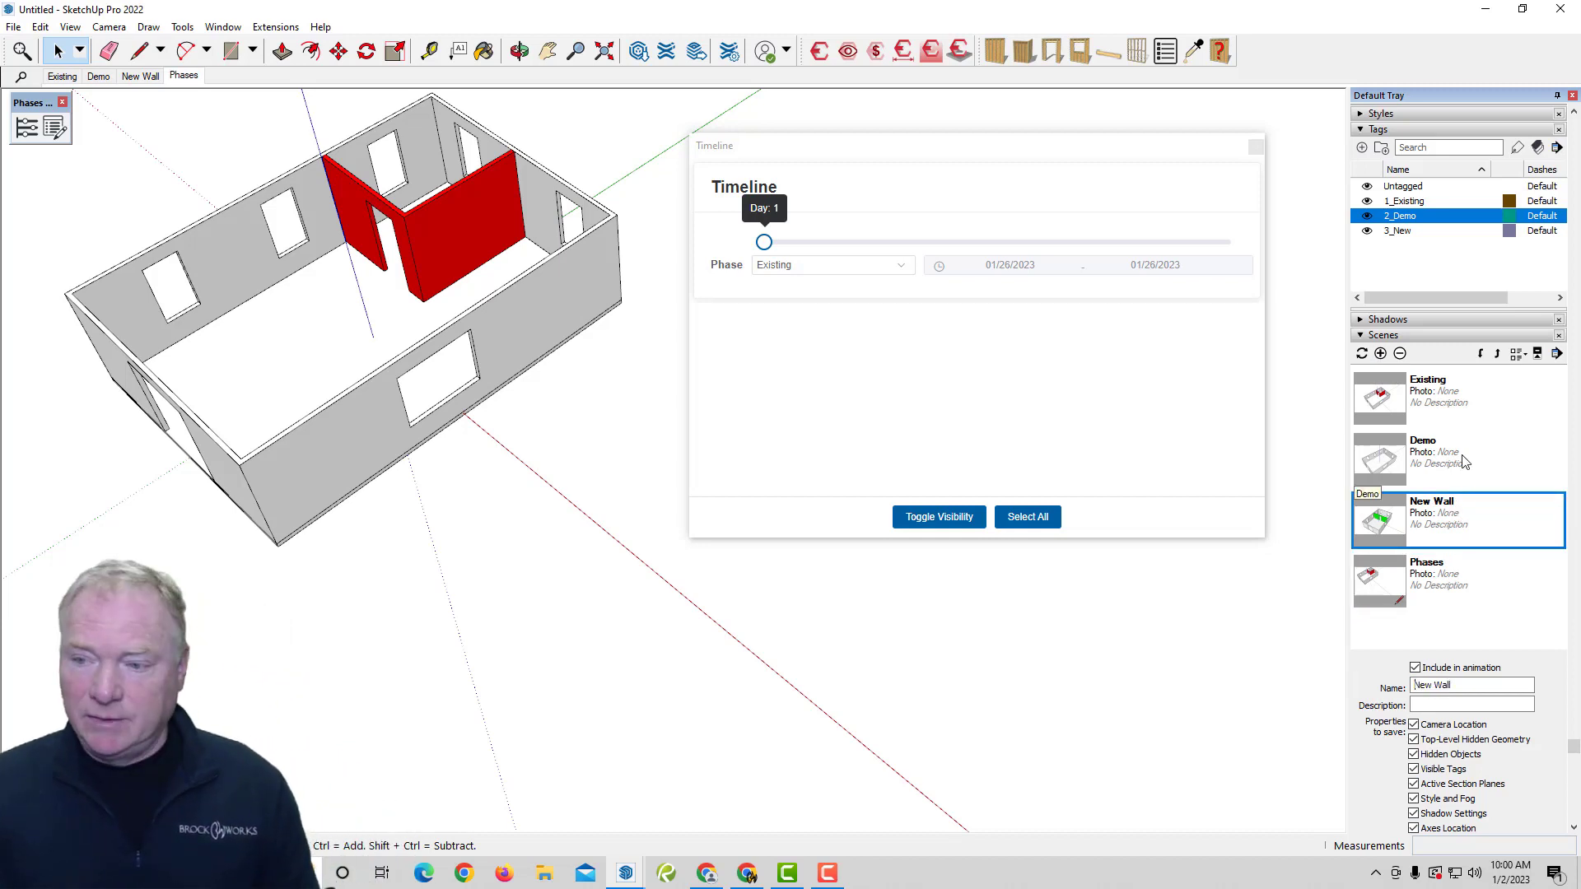
pyautogui.keyDown('shift'); pyautogui.click(1454, 405); pyautogui.keyUp('shift')
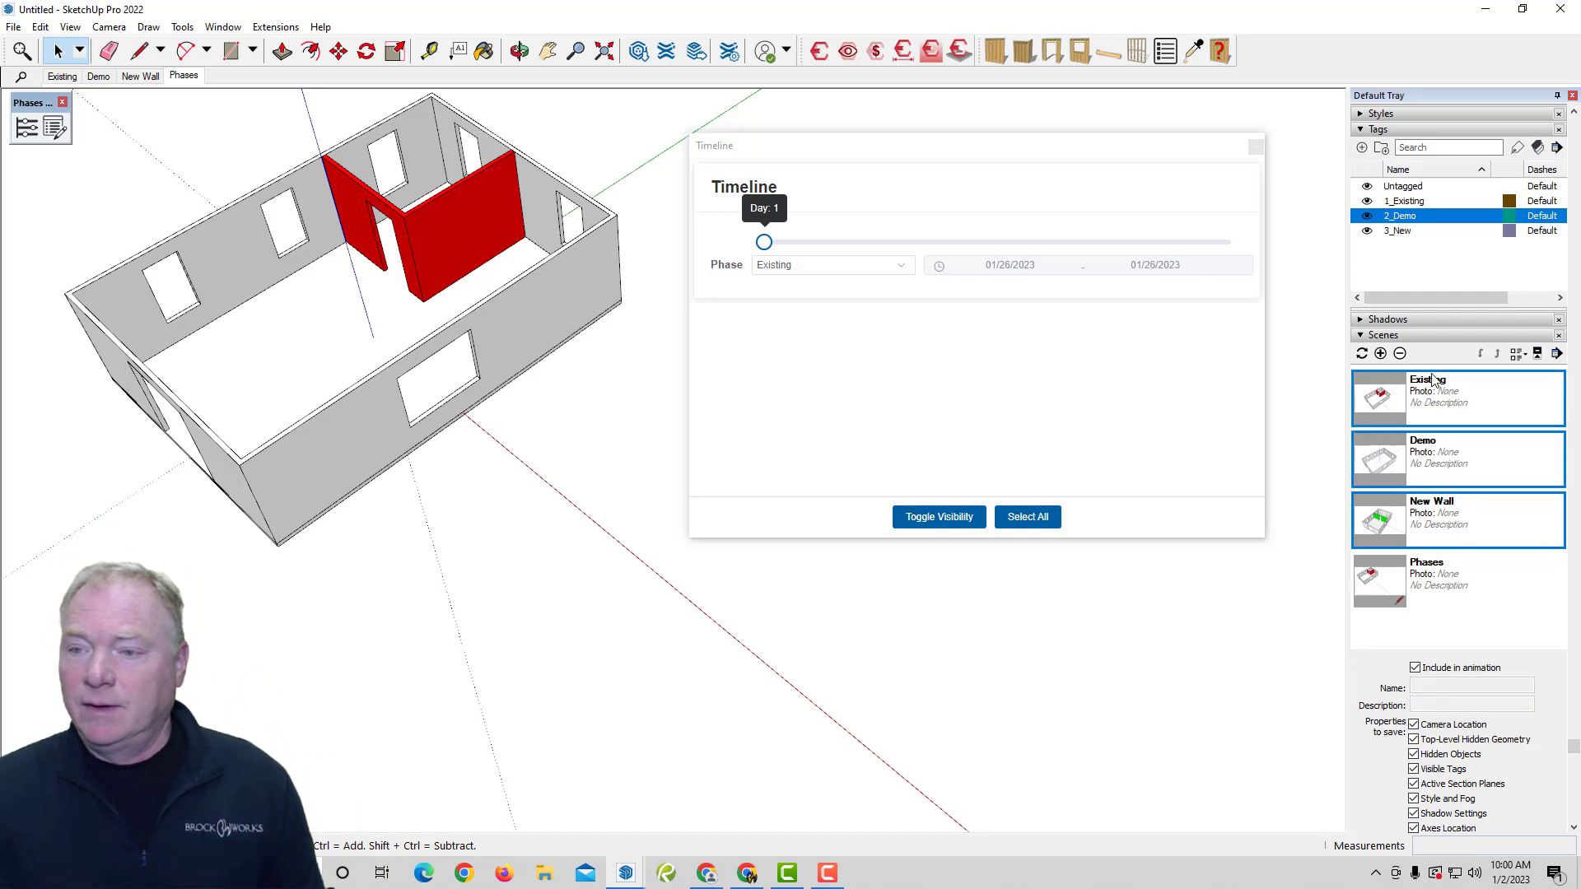
pyautogui.click(1400, 354)
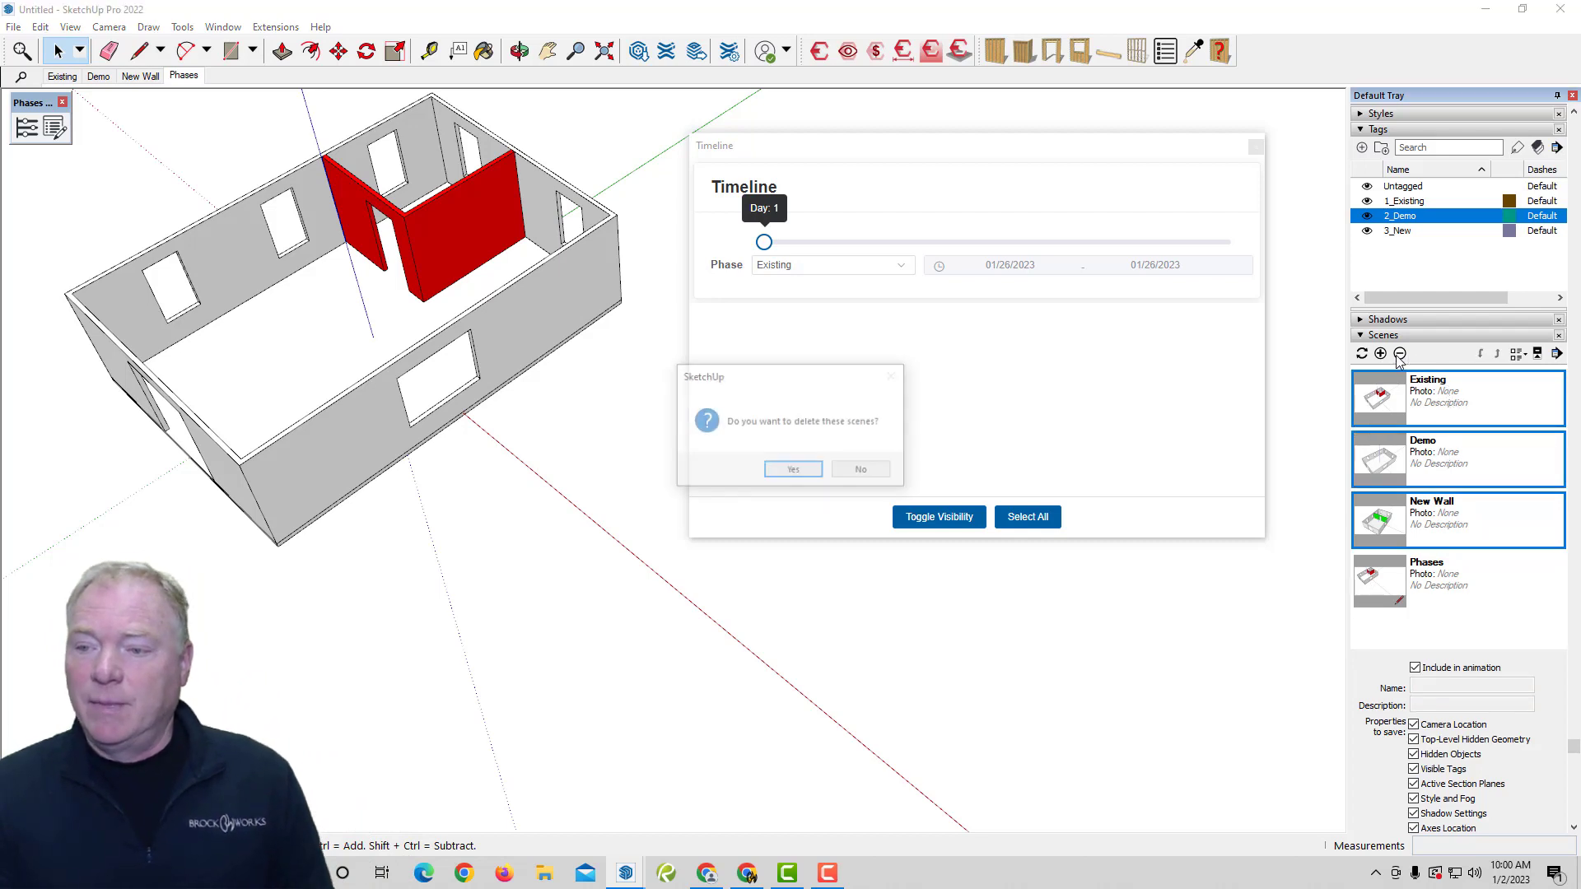
pyautogui.click(794, 472)
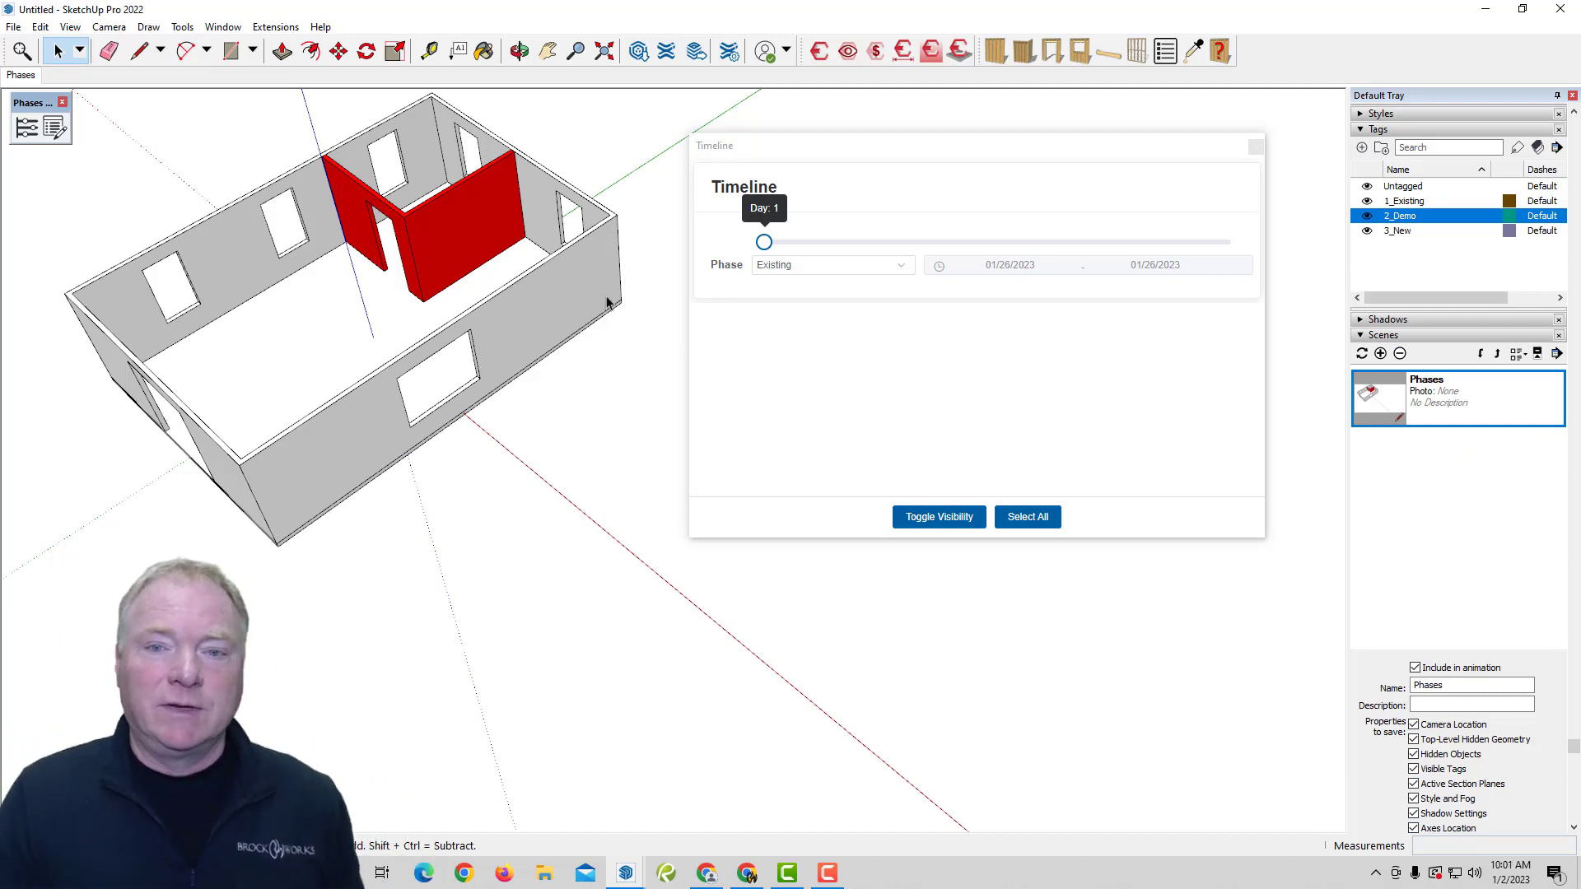
# - Advance the timeline from Day 1 to Day 5 to view the New Wall phase within the Phases scene
pyautogui.moveTo(765, 242); pyautogui.dragTo(1210, 258)
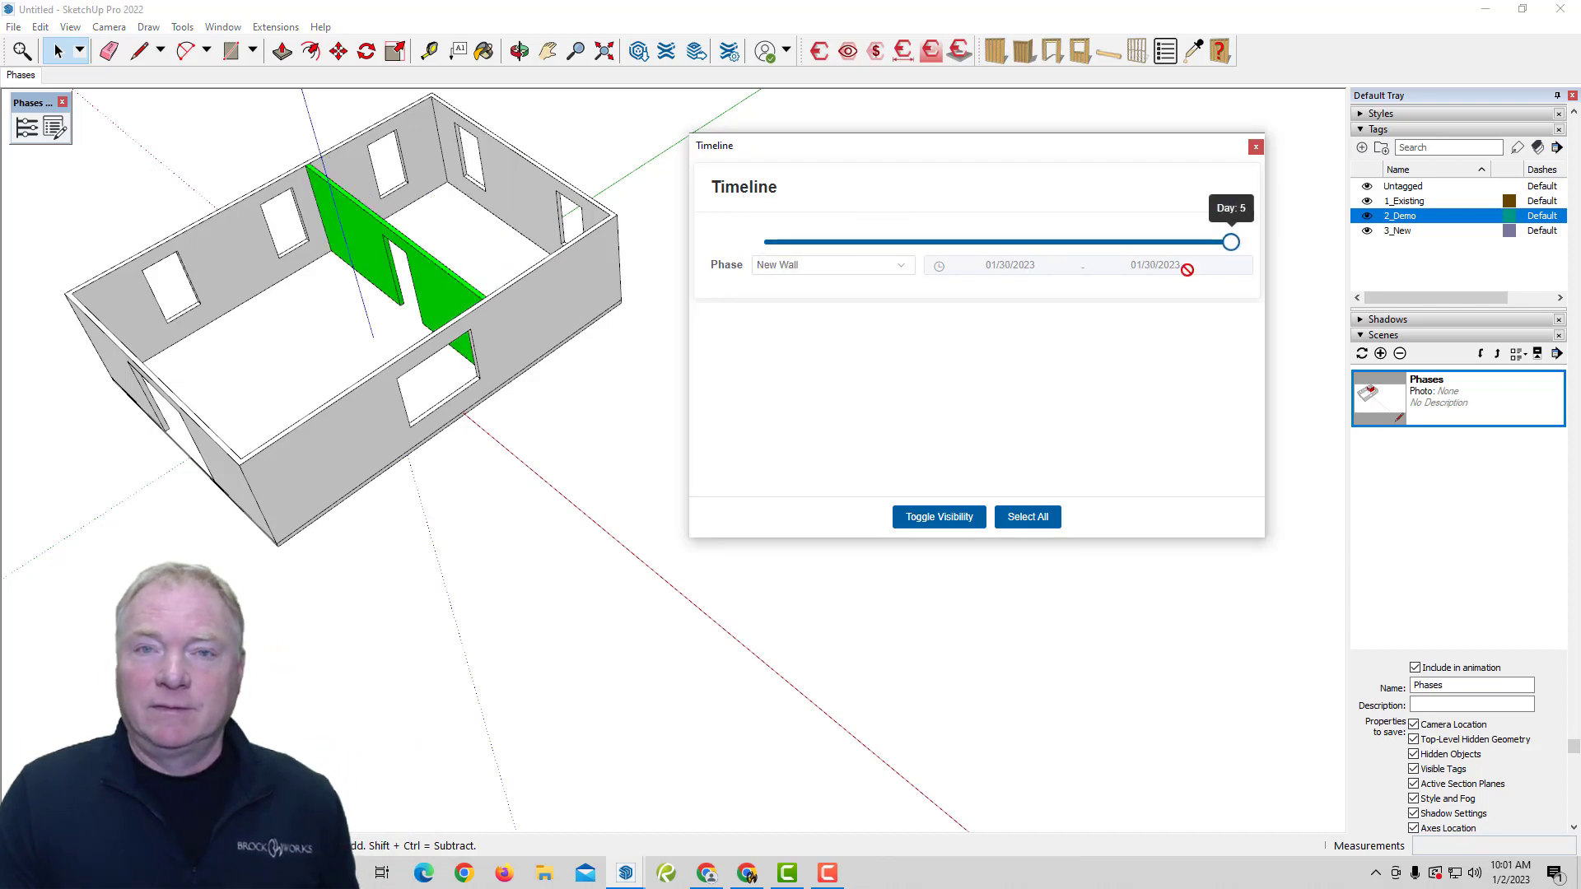